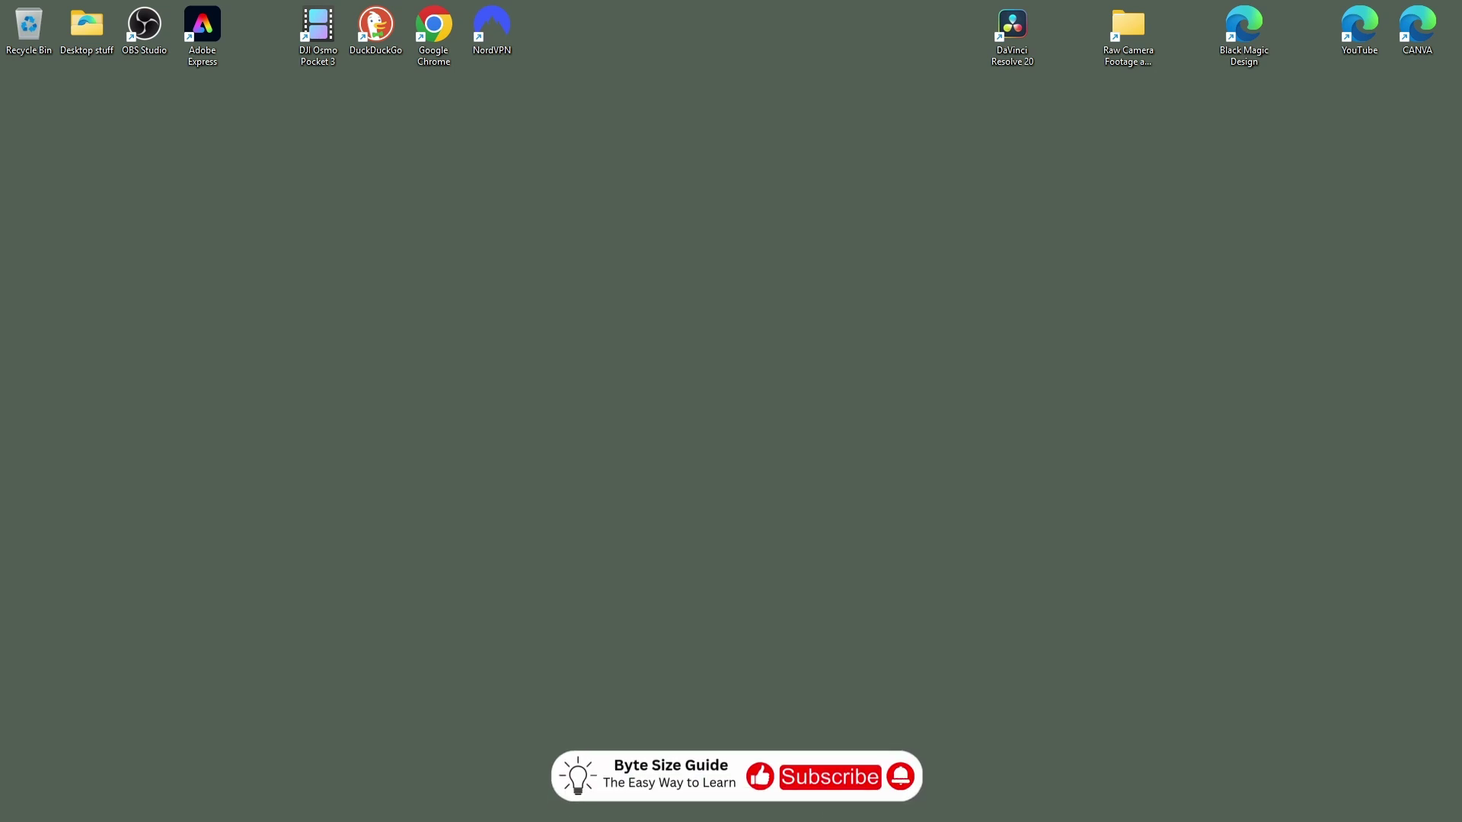
- Launch DaVinci Resolve, open the Clumber Park Chapel 5 project and start an Import Media
double_click(1020, 29)
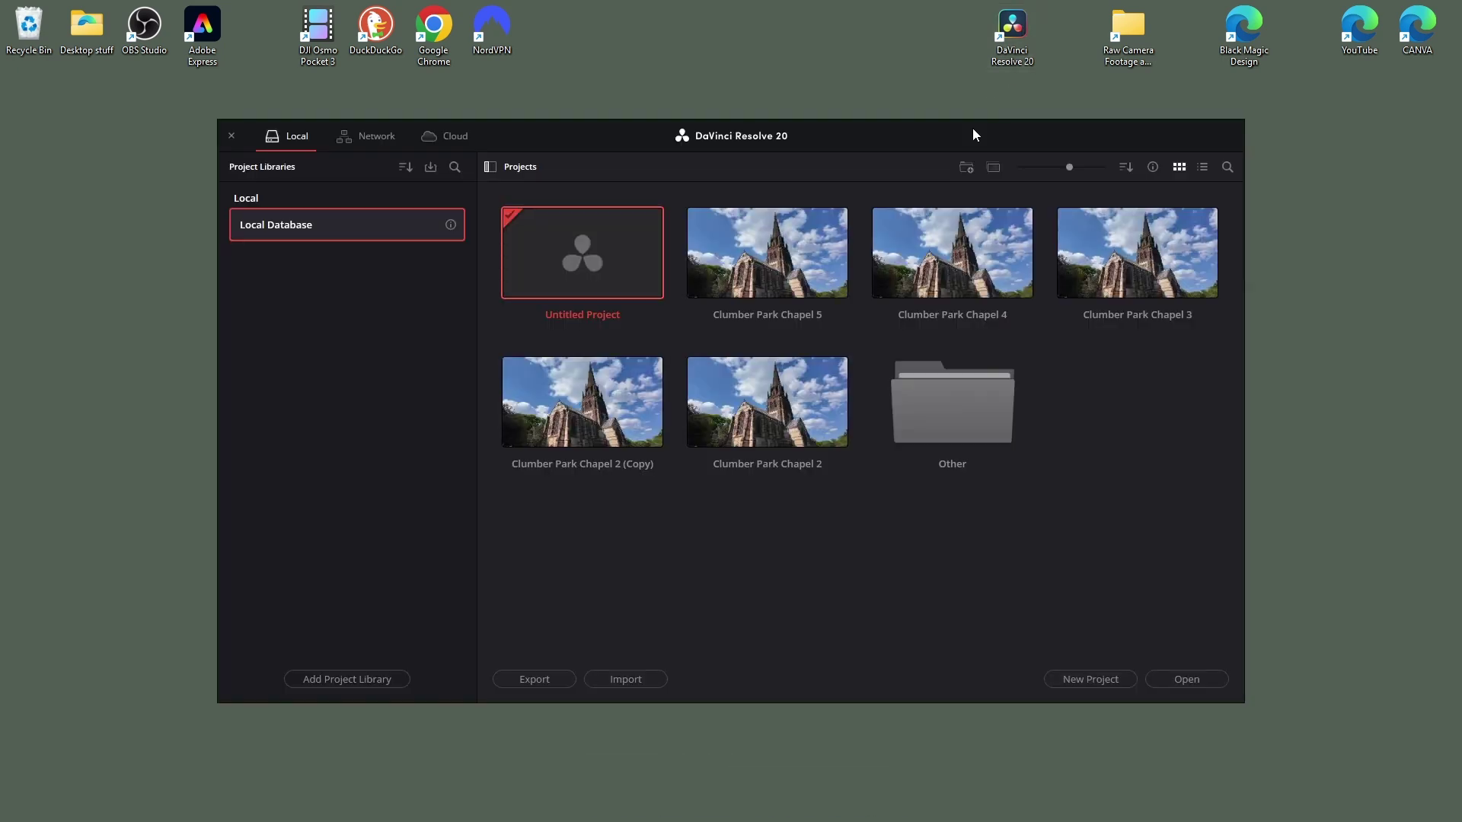
double_click(801, 256)
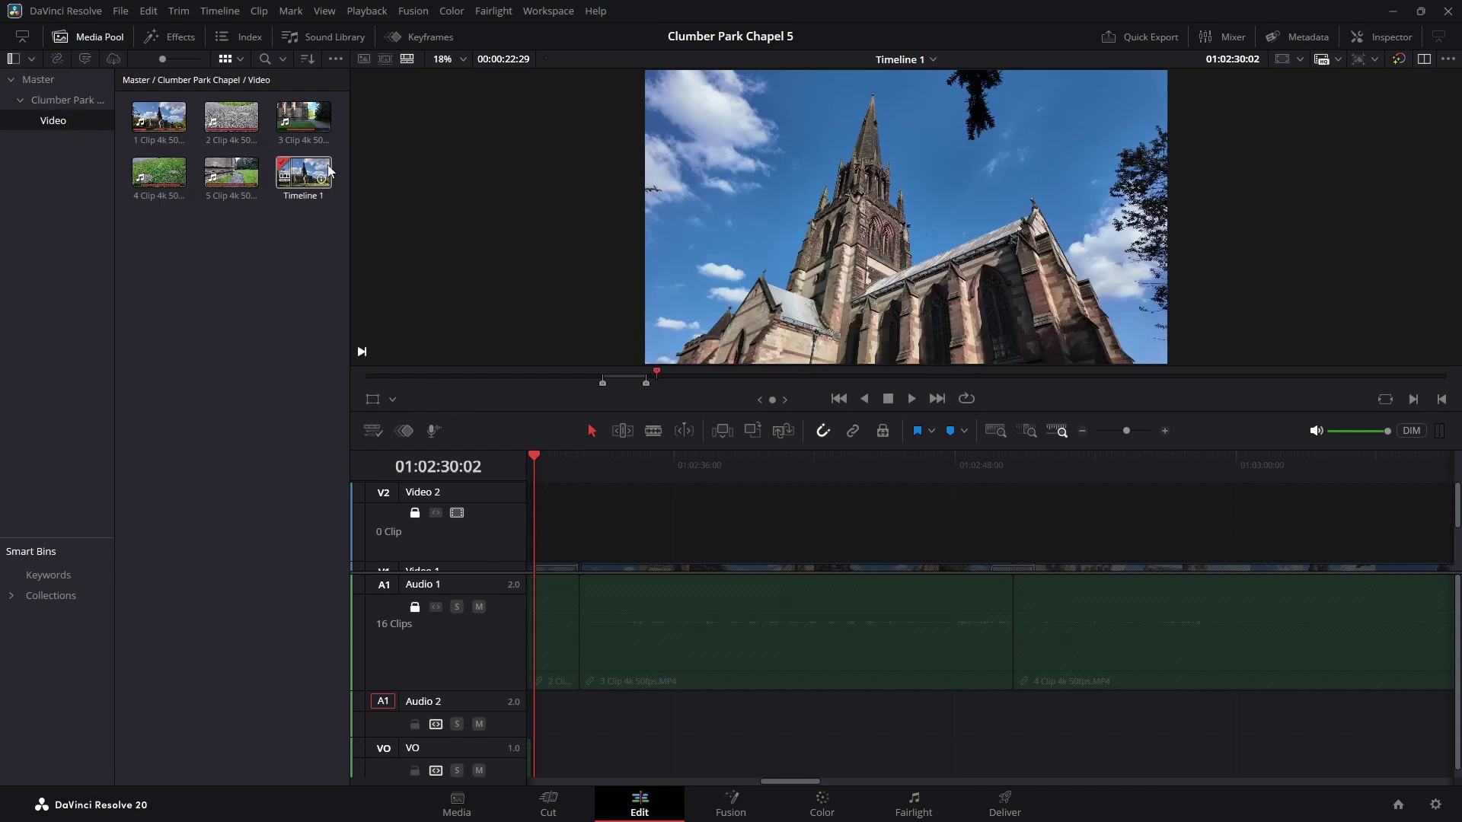
right_click(249, 268)
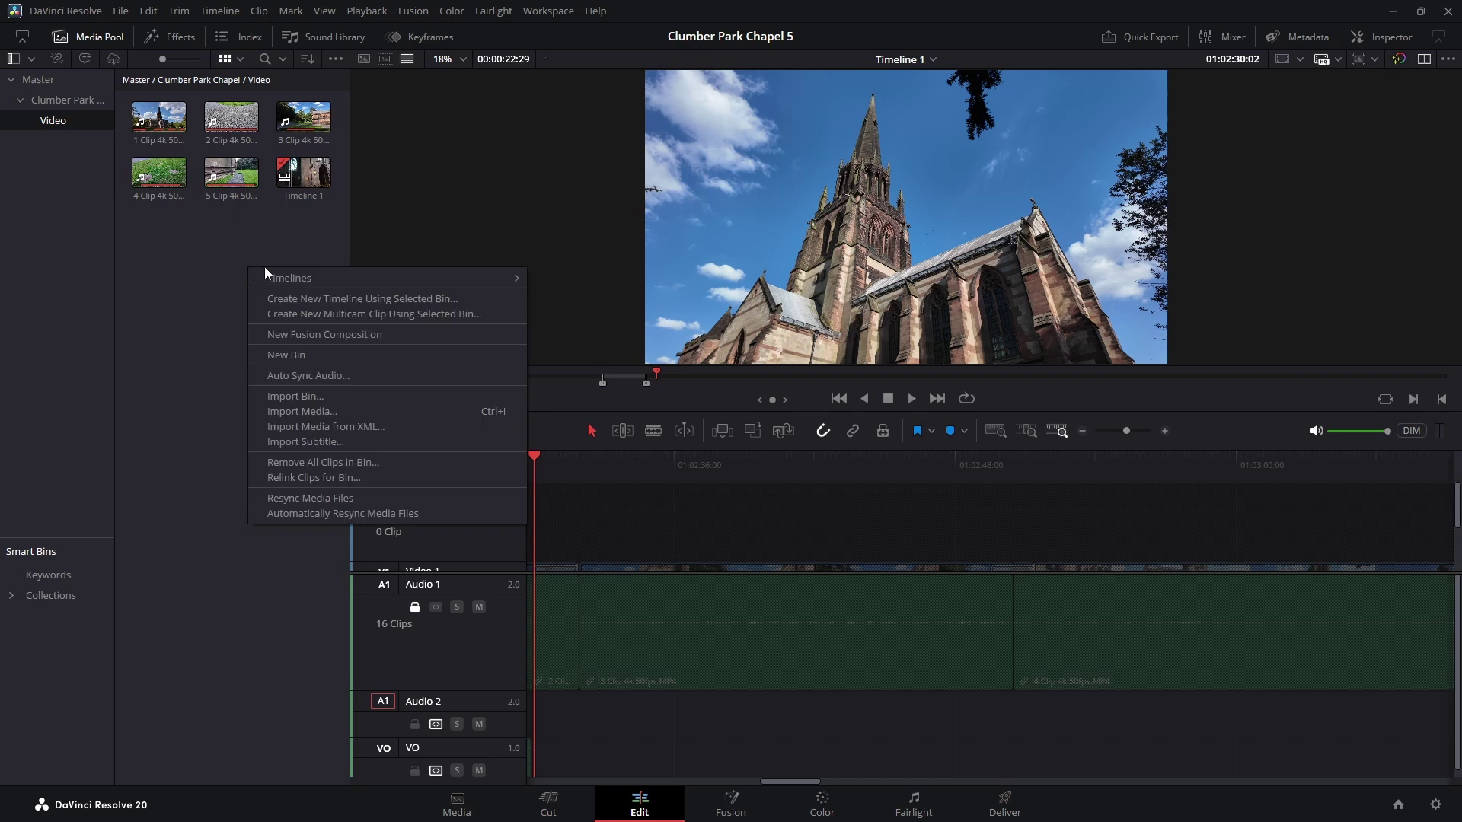
left_click(323, 413)
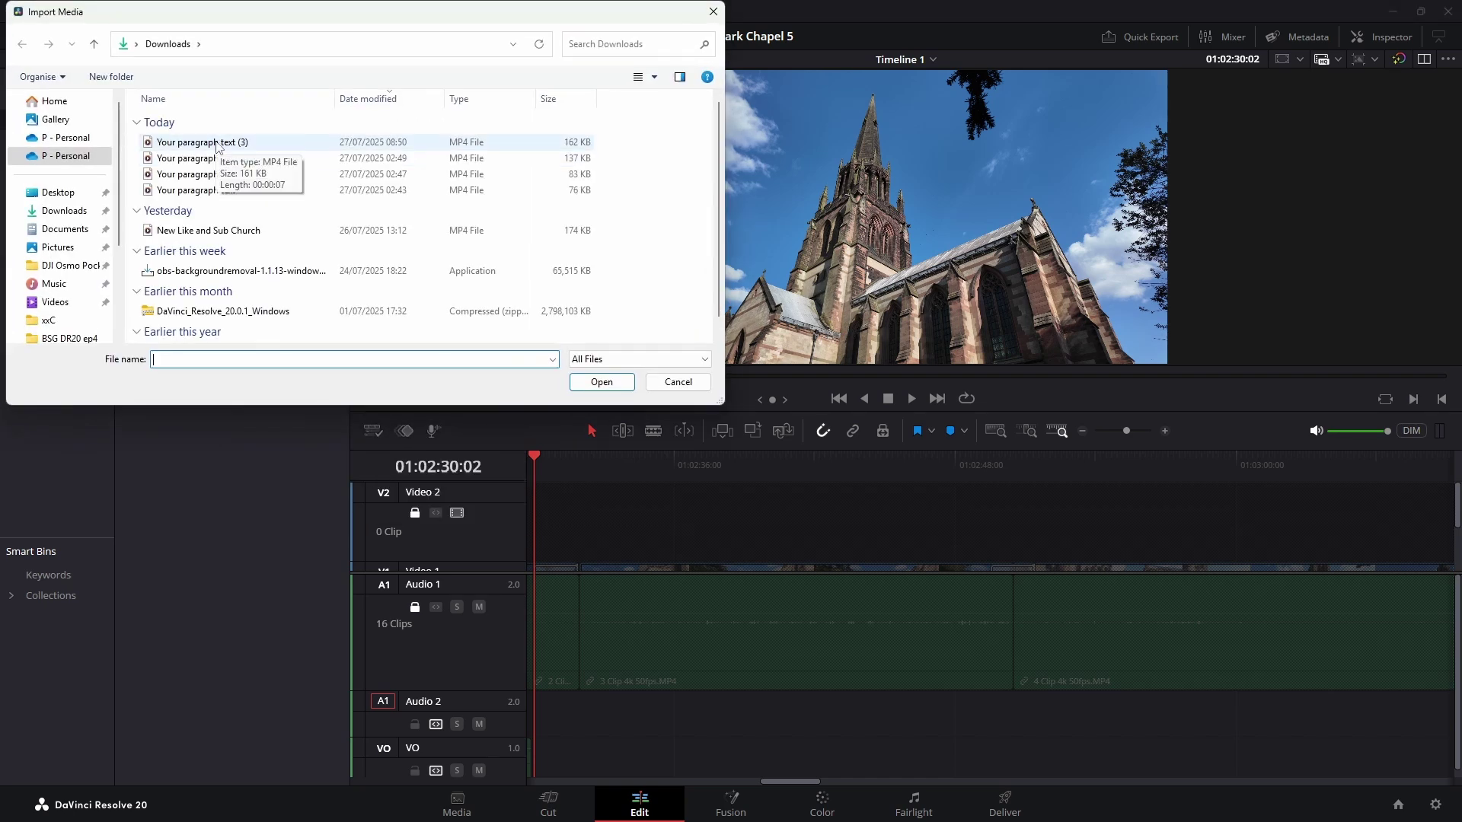
- Rename the newest downloaded video file to 'Pop up sub button church'
left_click(217, 145)
right_click(226, 146)
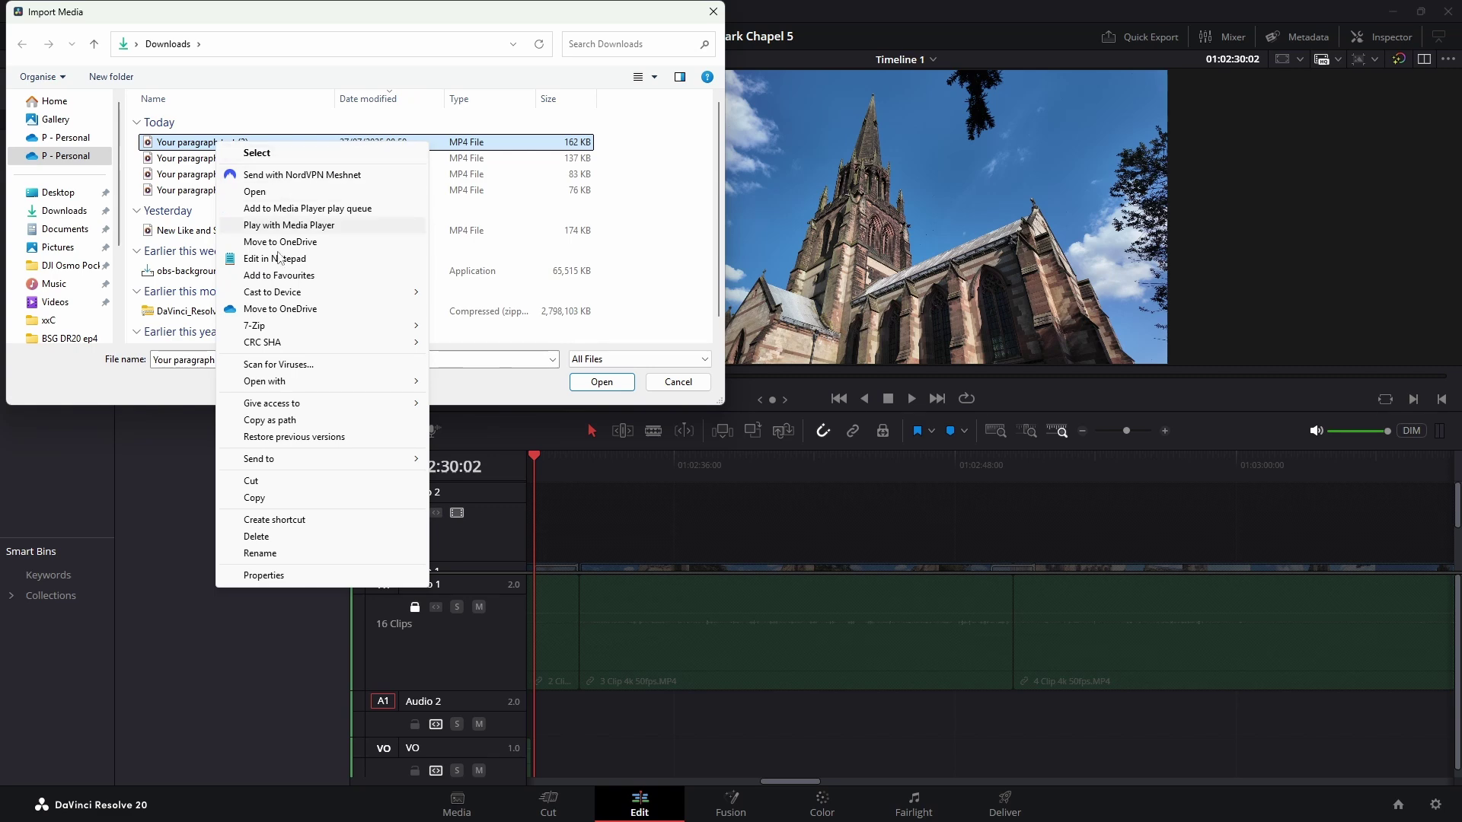
left_click(291, 553)
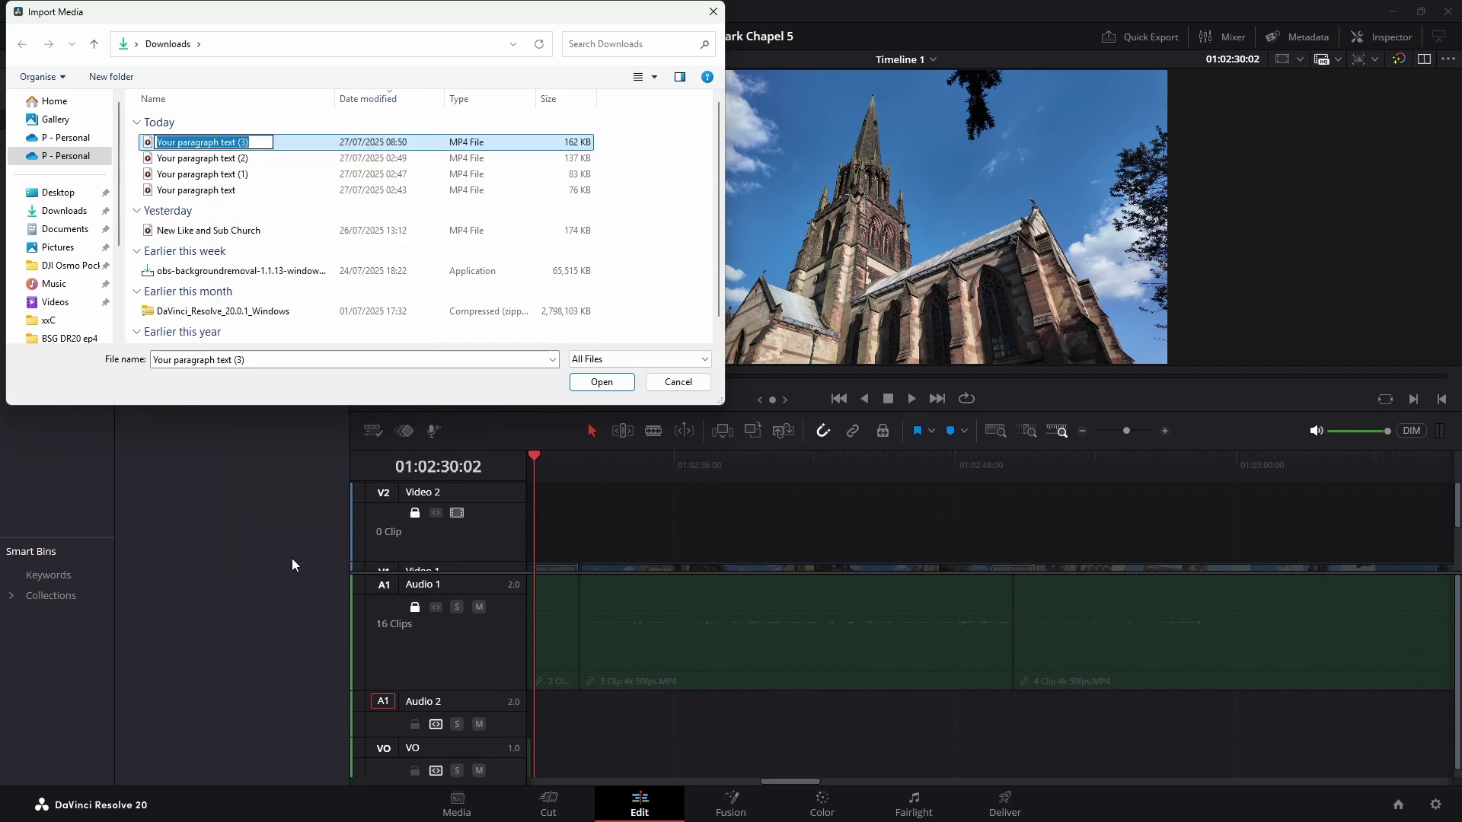
type("P")
key("Caps_Lock")
type("op")
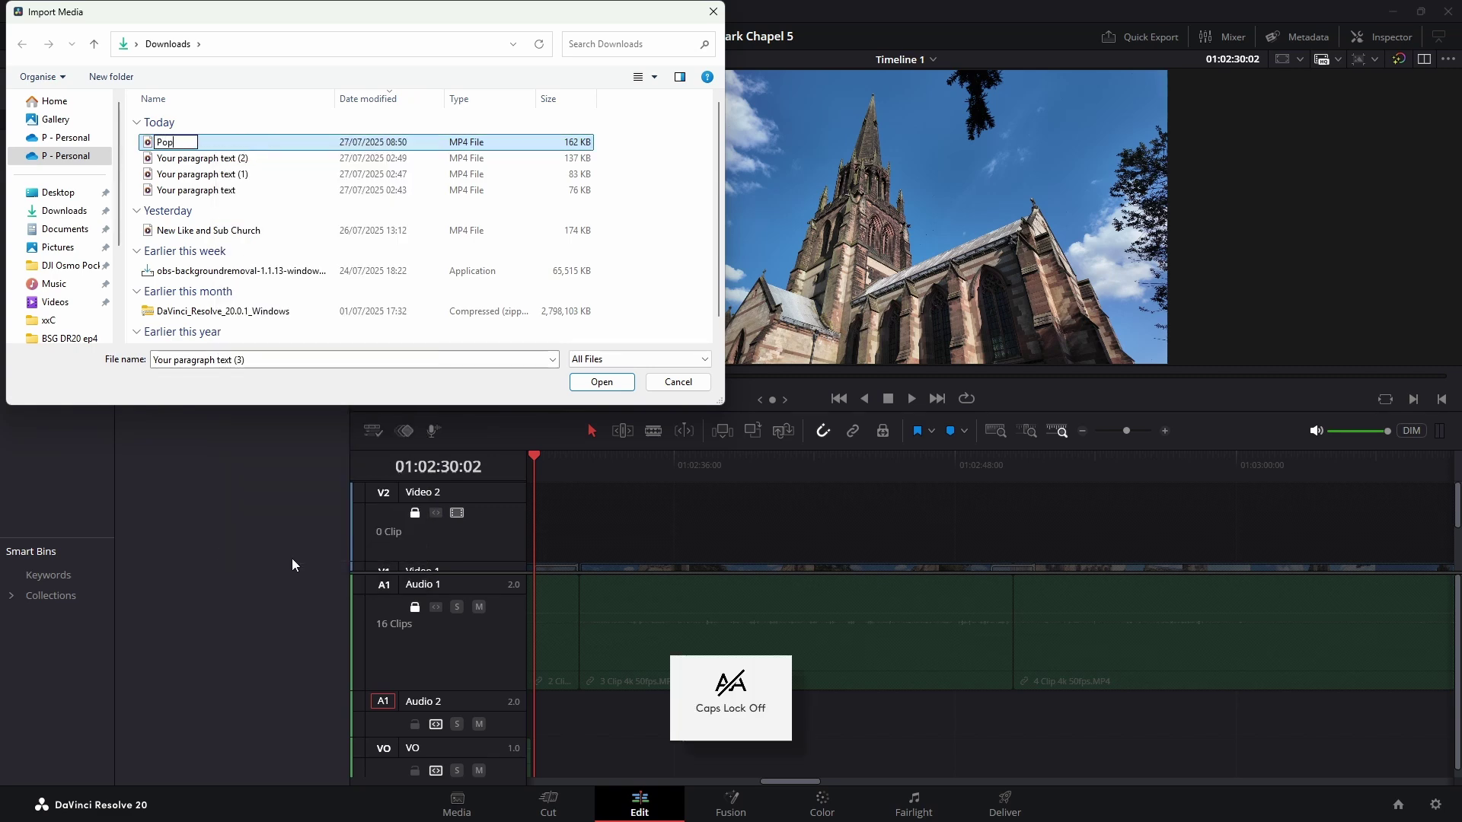
type(" up ")
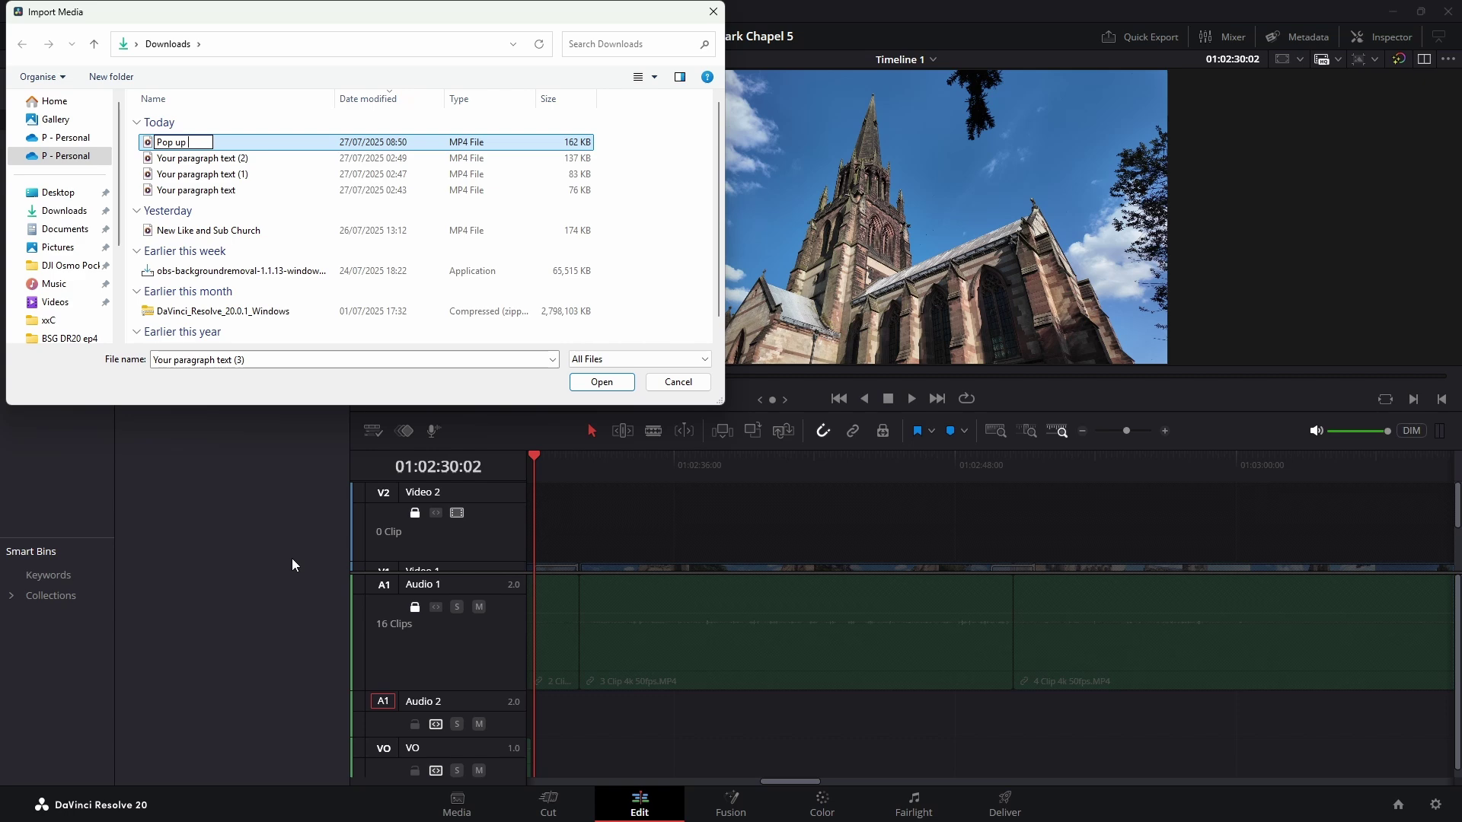
type("sub button church")
key("Return")
- Import the renamed green-screen clip into the media pool and preview it
left_click(598, 383)
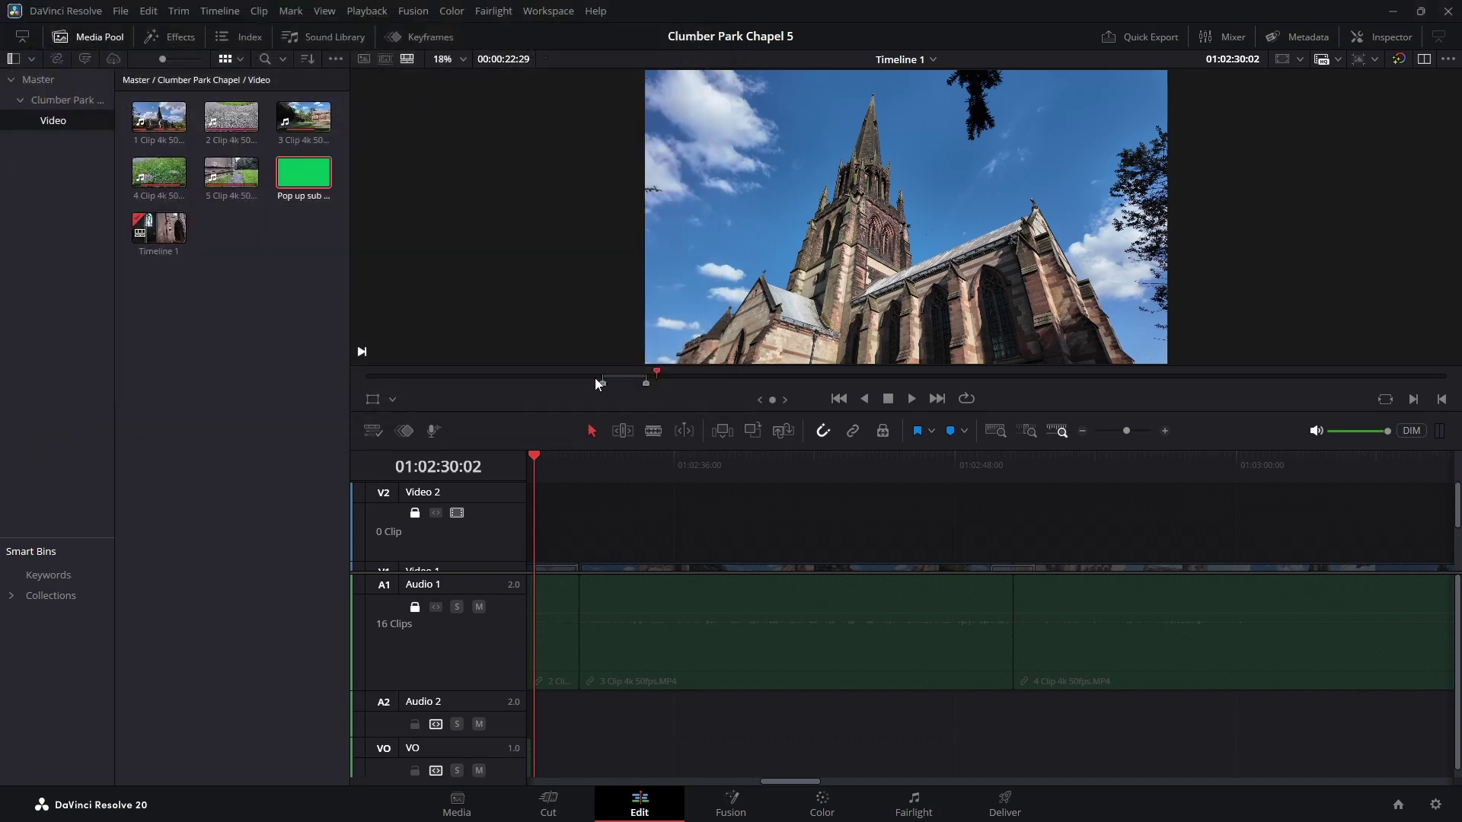
left_click(306, 195)
left_click(542, 658)
- Enlarge Video 1 and add a new top video track named Pop Up Subscribe
left_click_drag(490, 577, 479, 732)
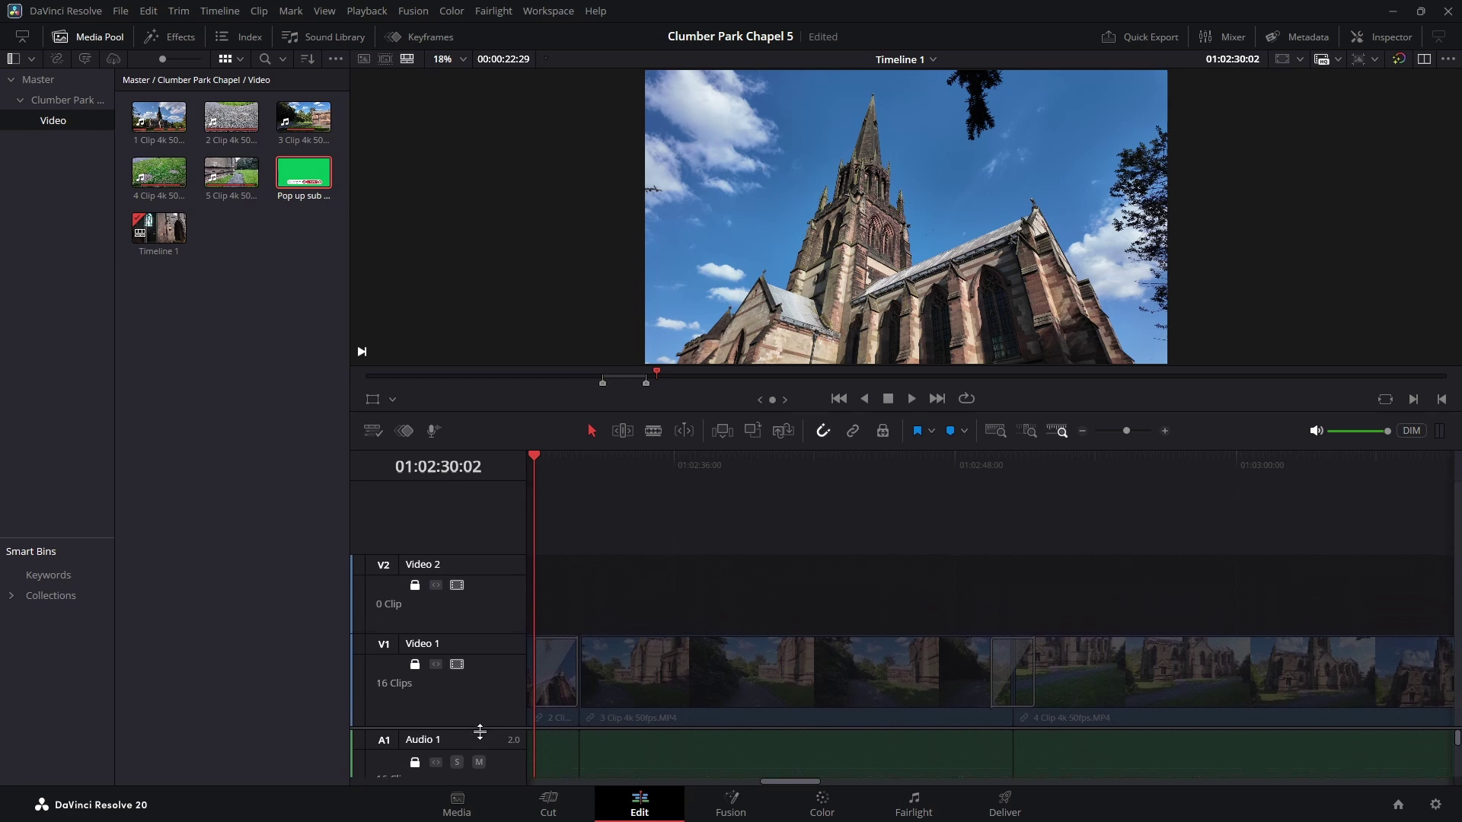
right_click(440, 516)
left_click(492, 529)
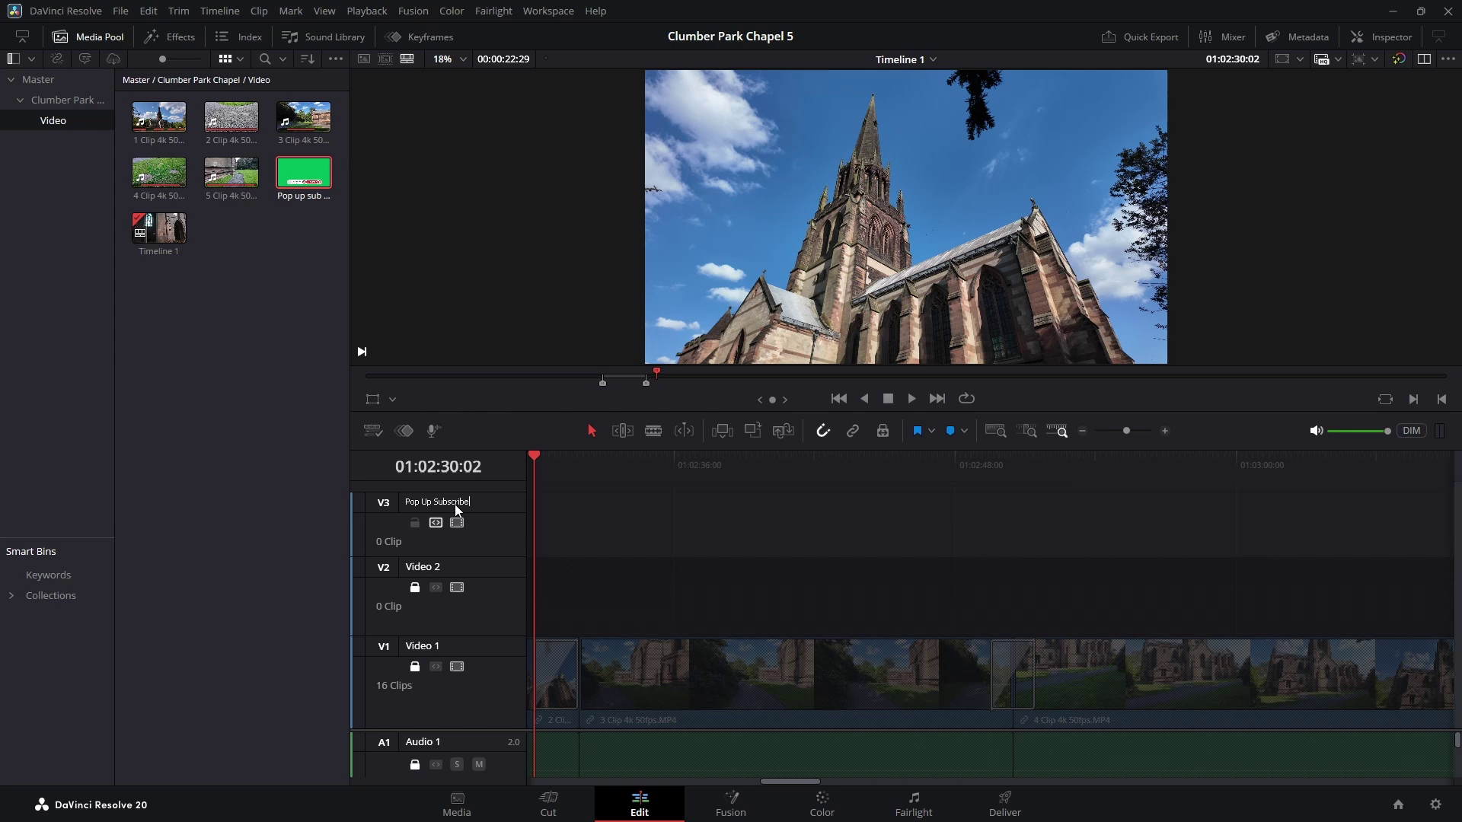
key("Return")
left_click_drag(771, 781, 469, 770)
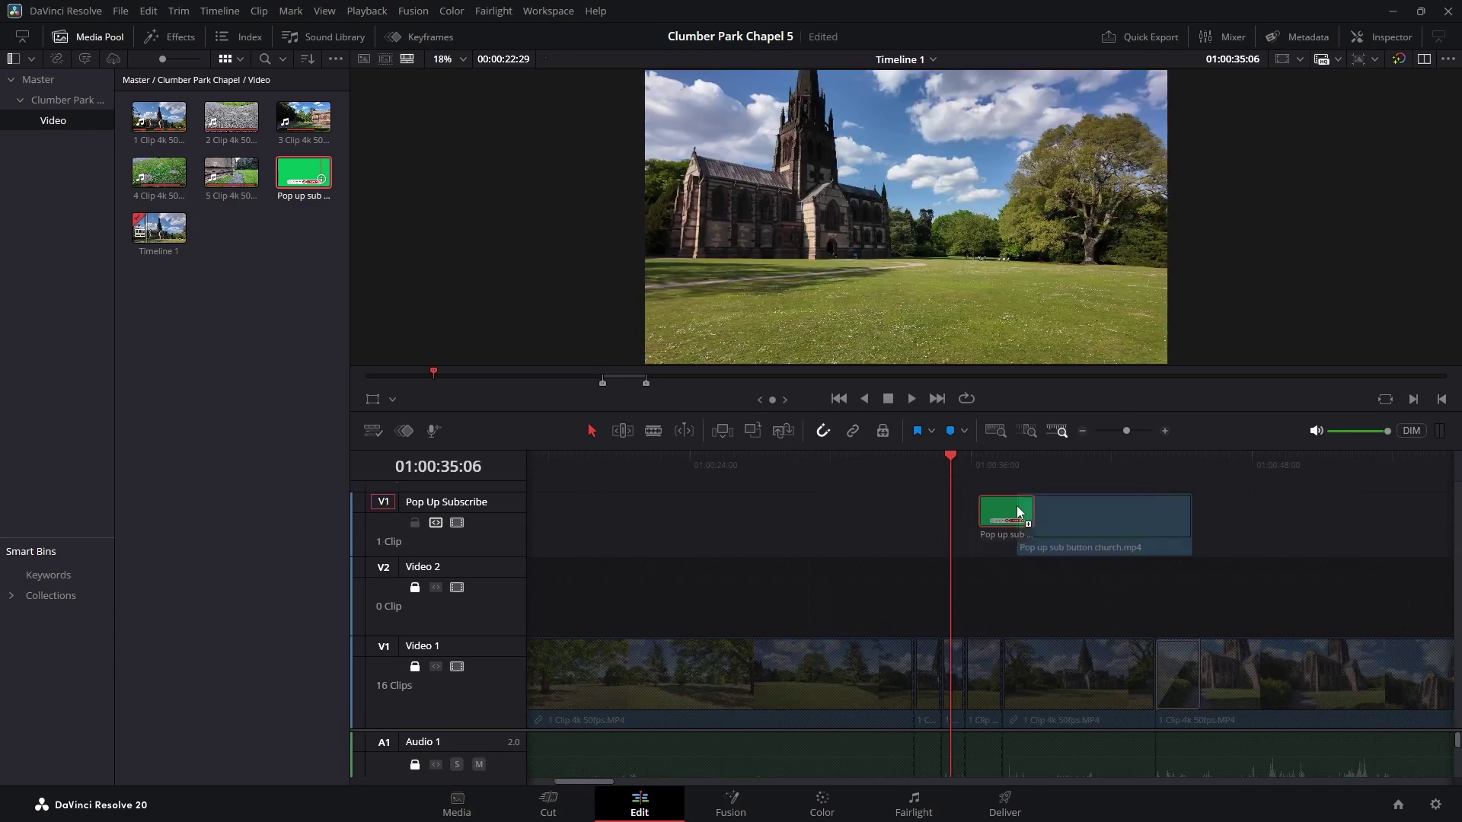
- Place the pop-up clip on the Pop Up Subscribe track and play it back to check
left_click_drag(1005, 516, 971, 533)
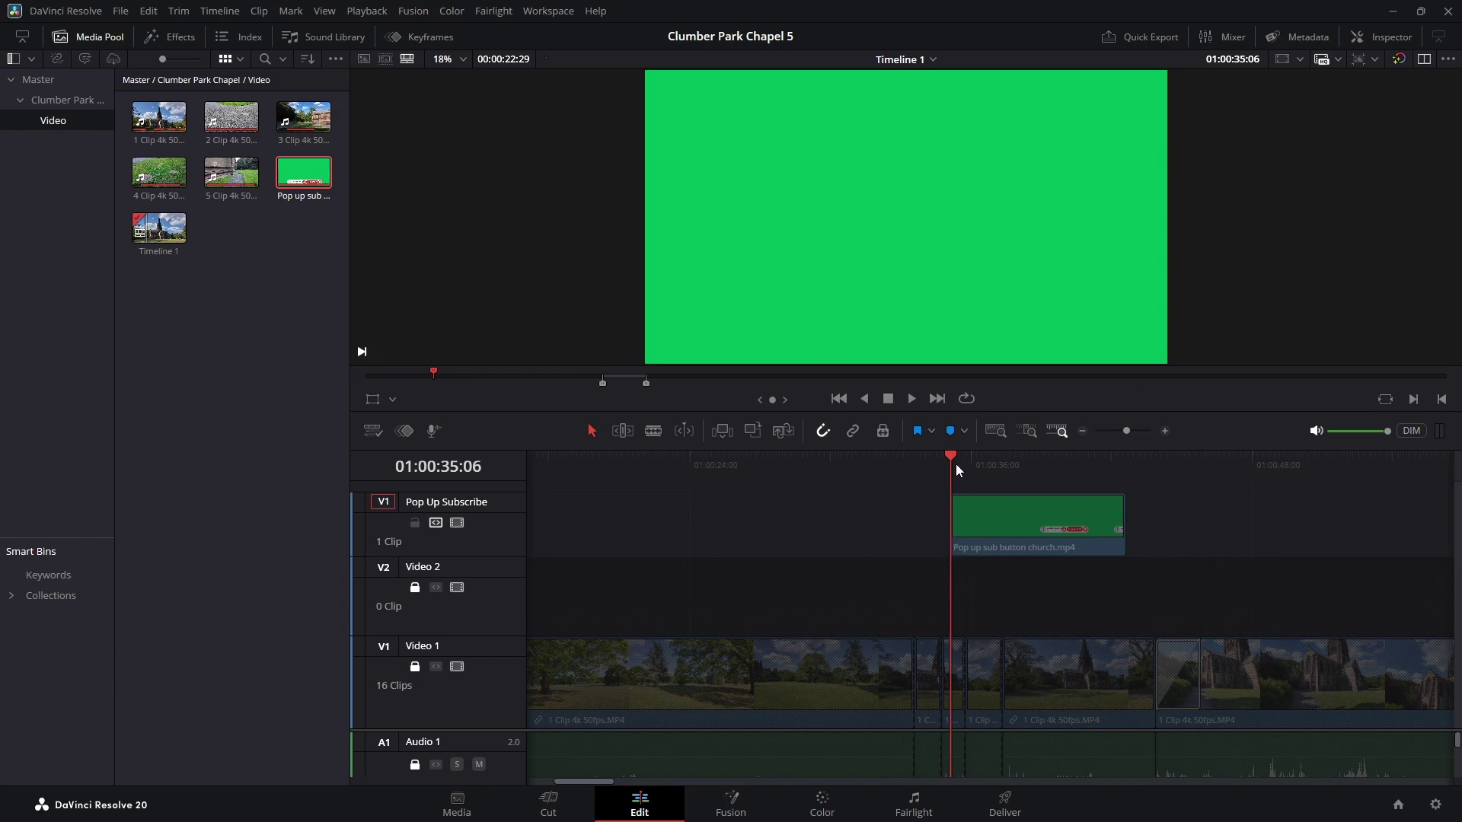
left_click_drag(949, 460, 860, 461)
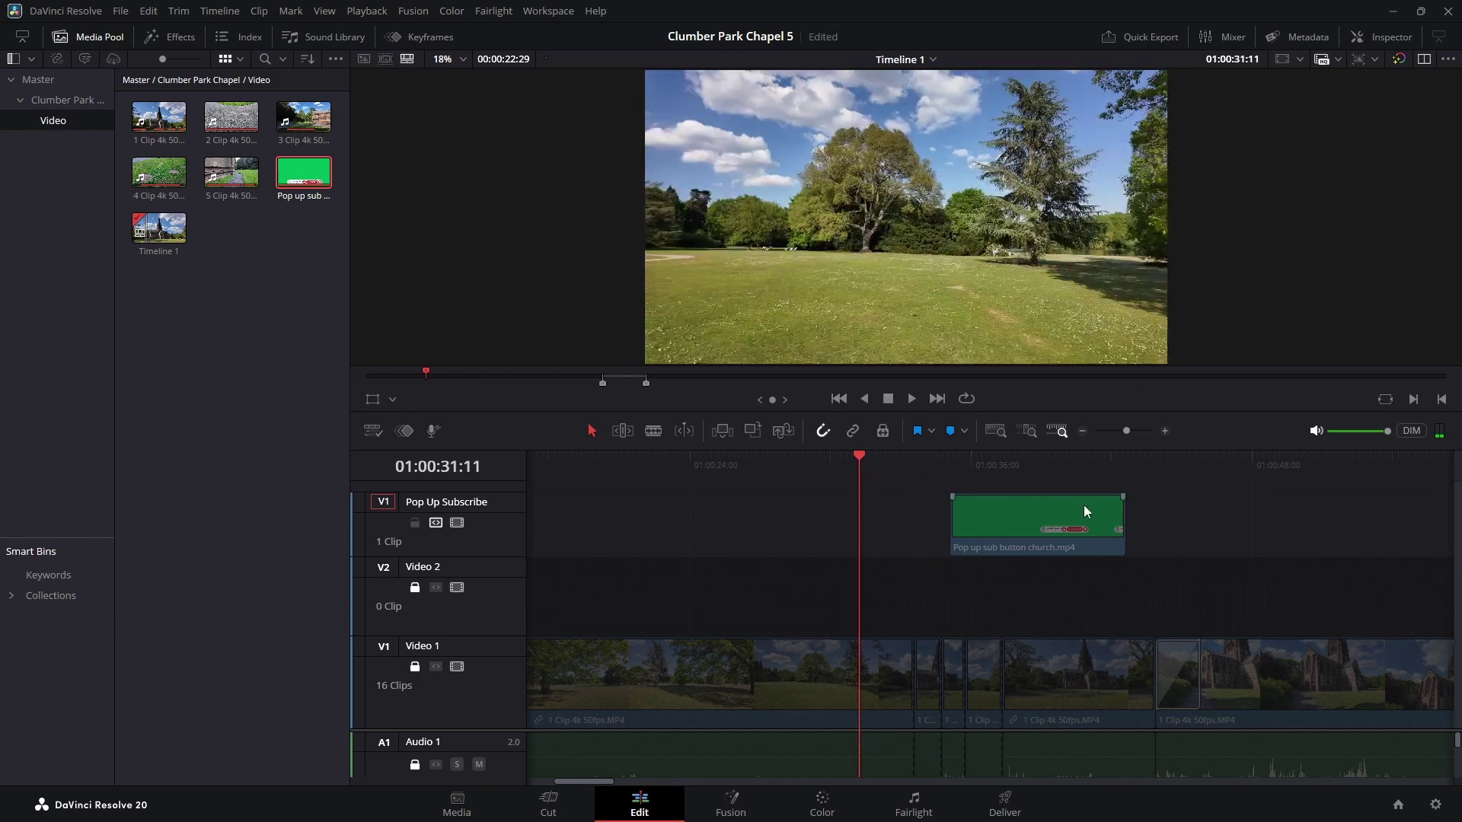
left_click(911, 399)
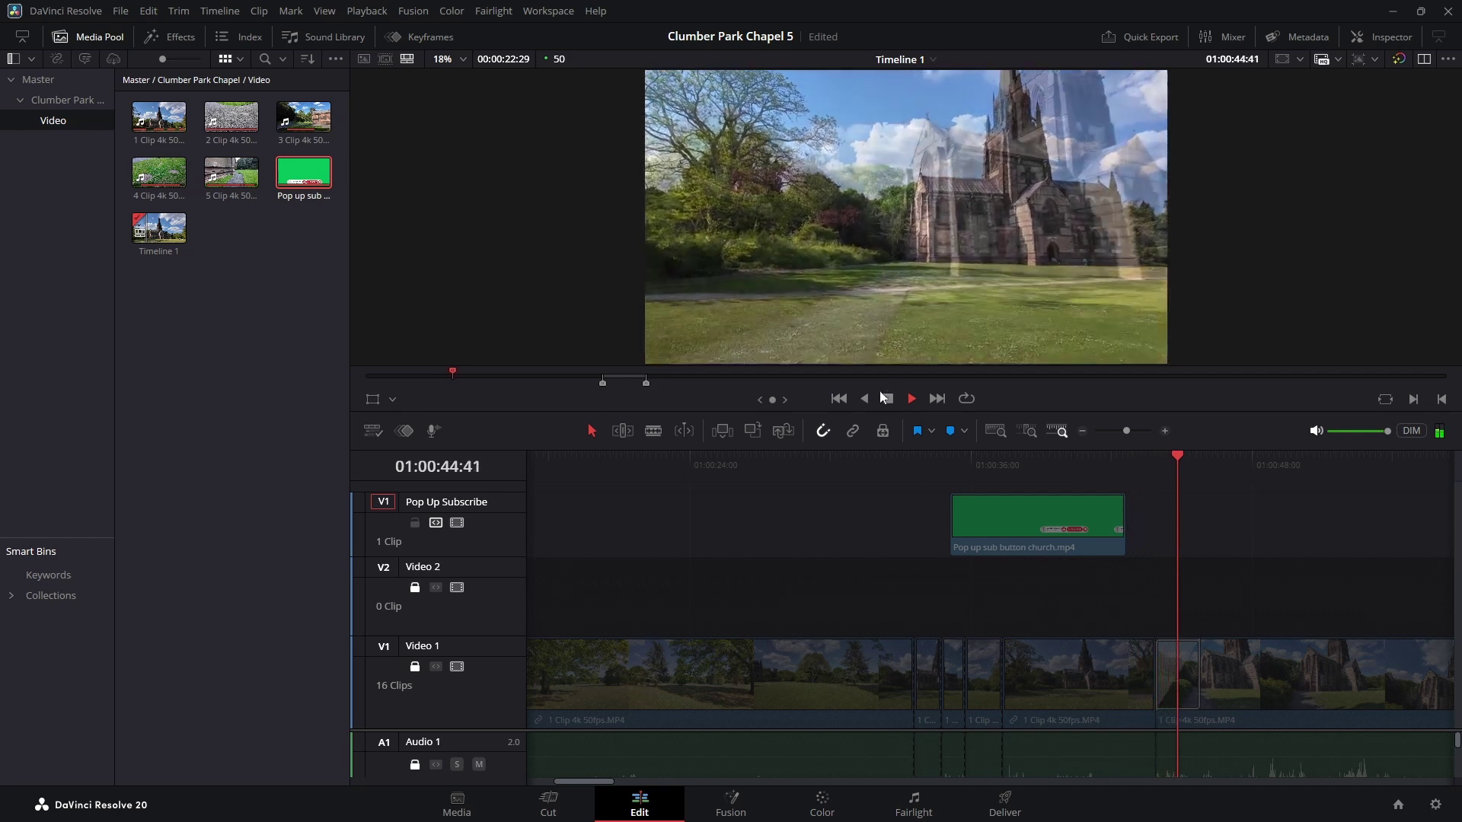
left_click(885, 398)
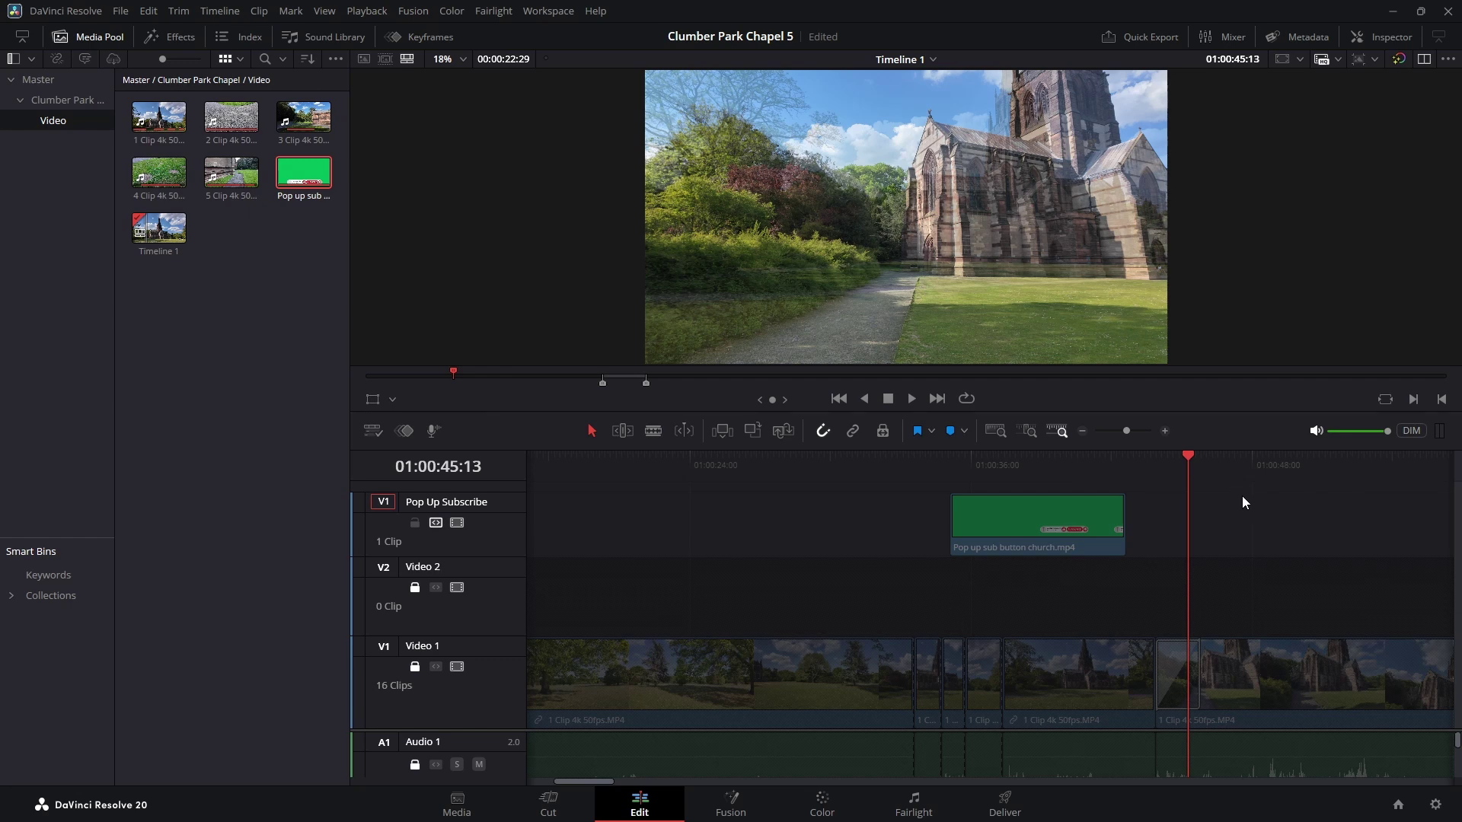
- Nudge the pop-up clip slightly later along the track
left_click_drag(1192, 459, 1036, 488)
left_click(1106, 522)
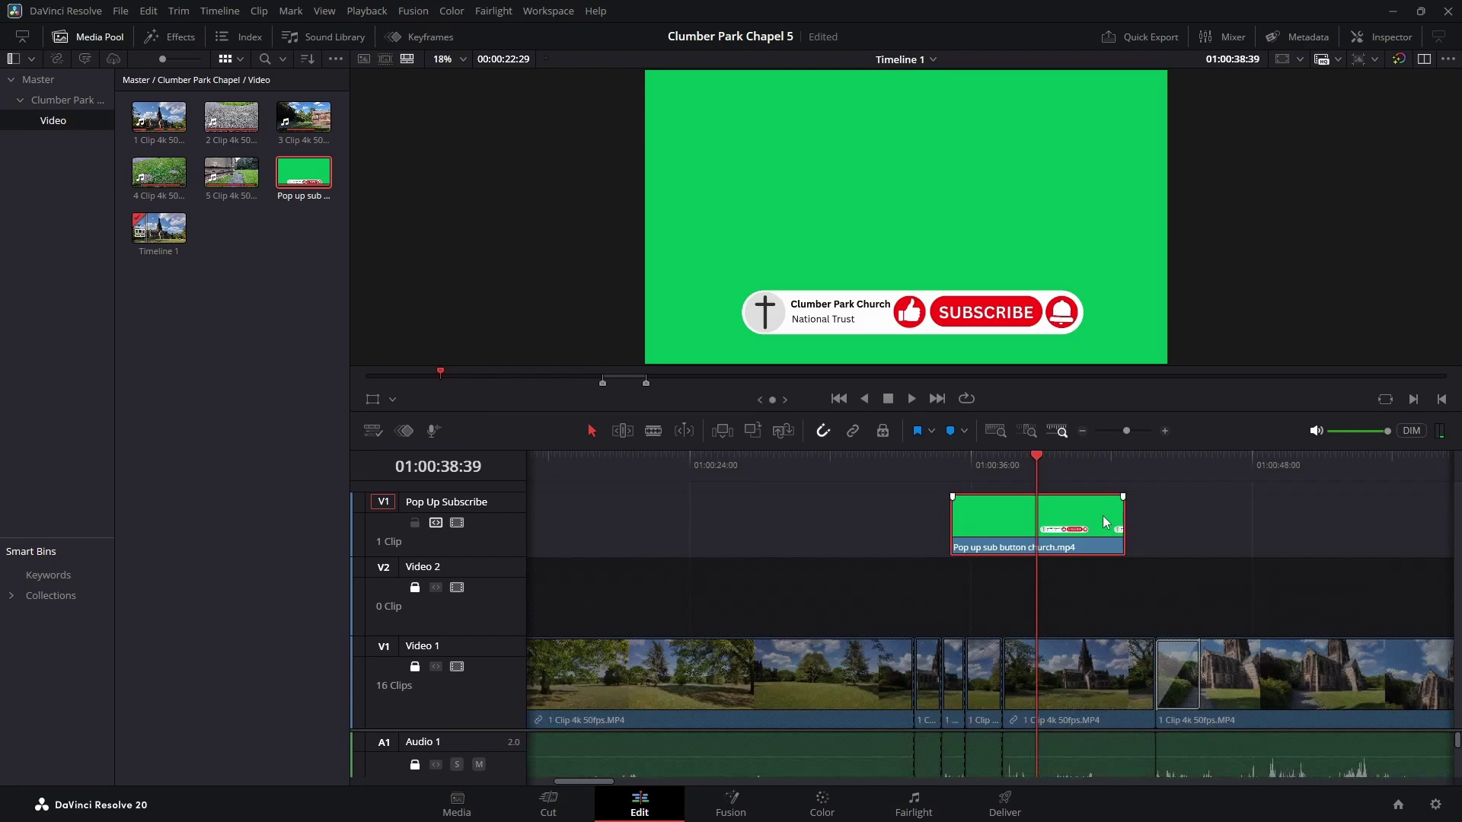
key("shift+period")
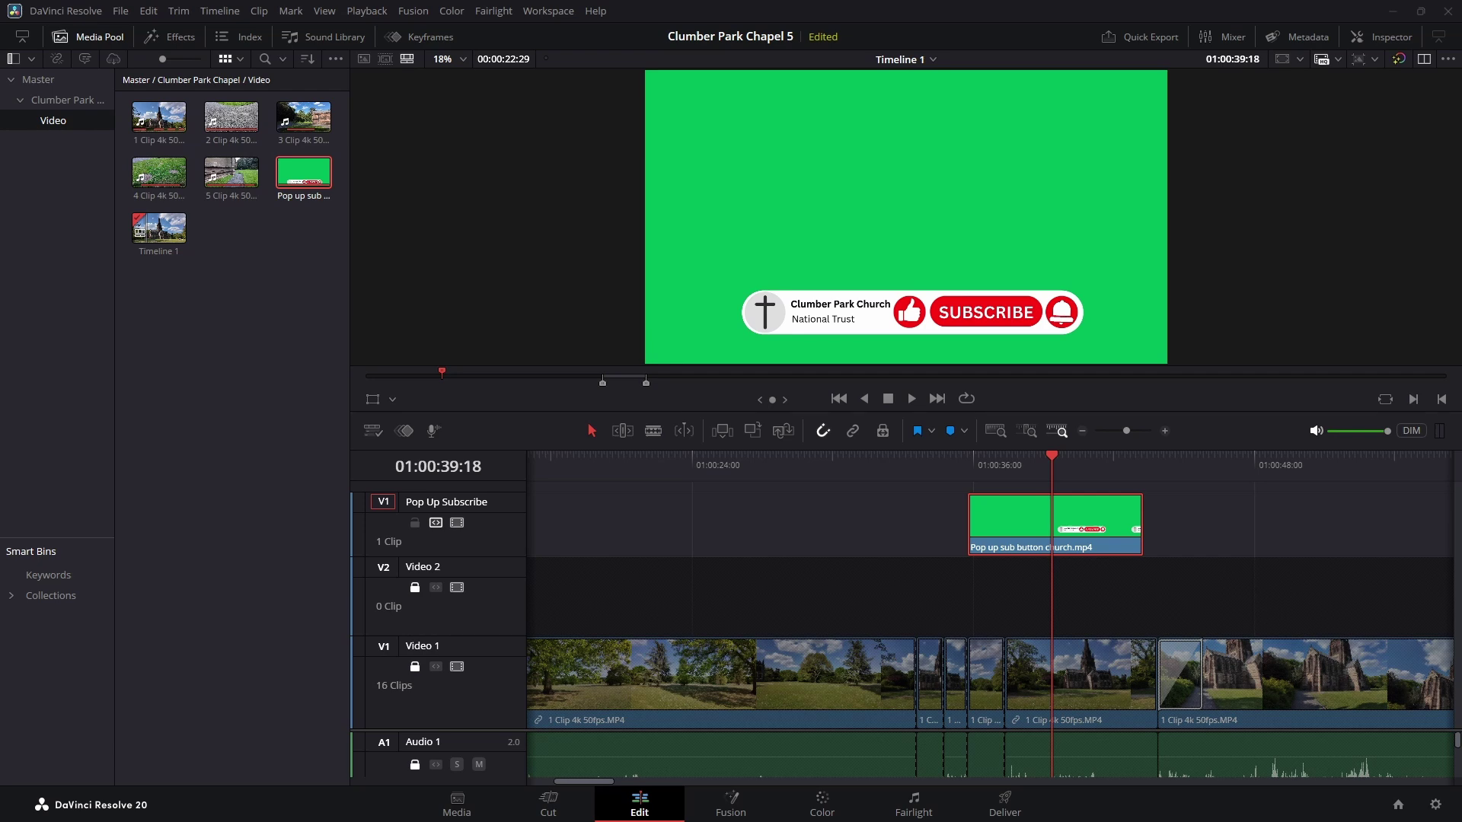
- Open the pop-up clip on the Fusion page and search the effects library for 'delta keyer'
left_click(732, 805)
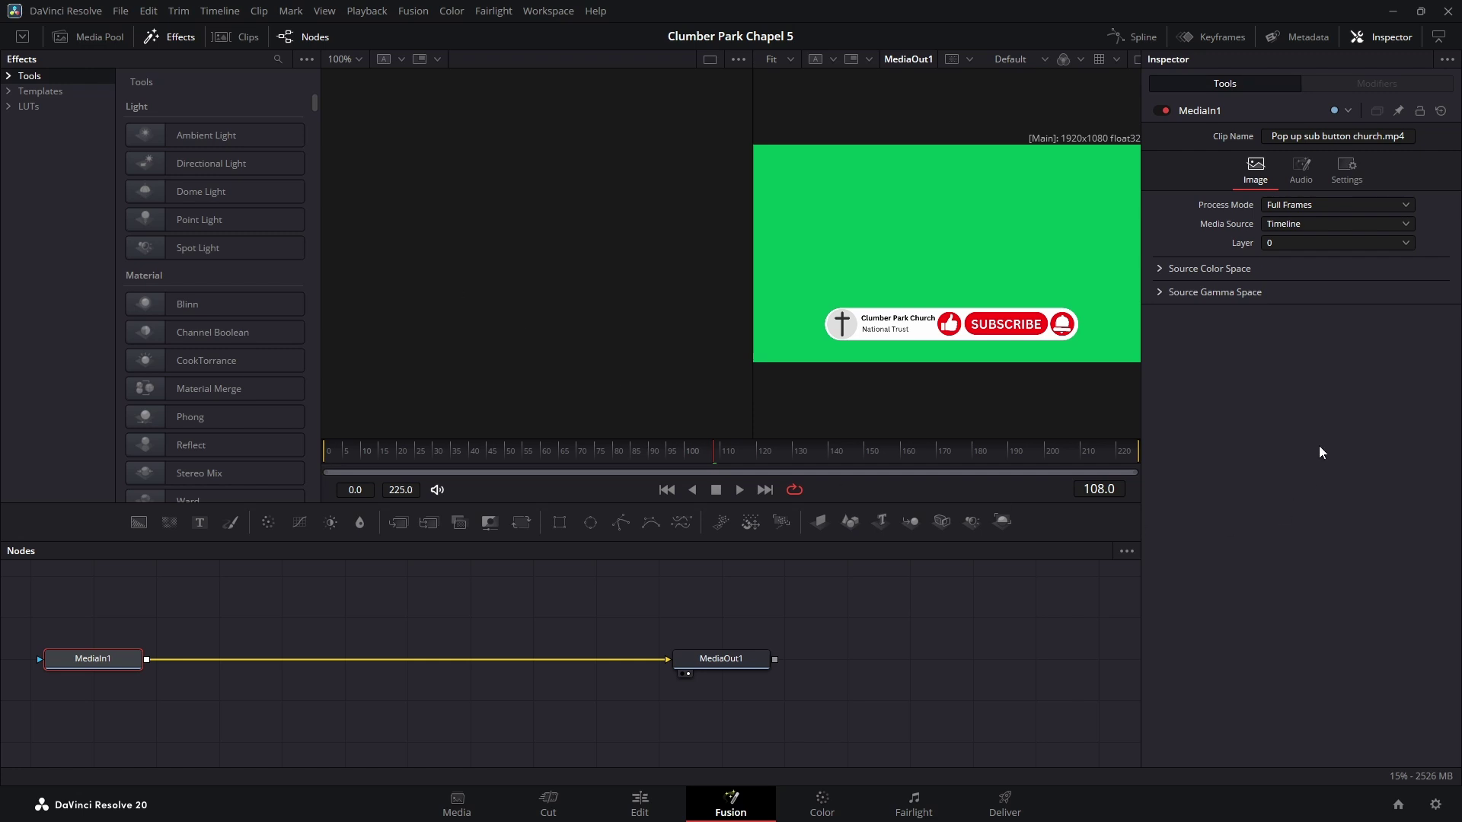
left_click(171, 37)
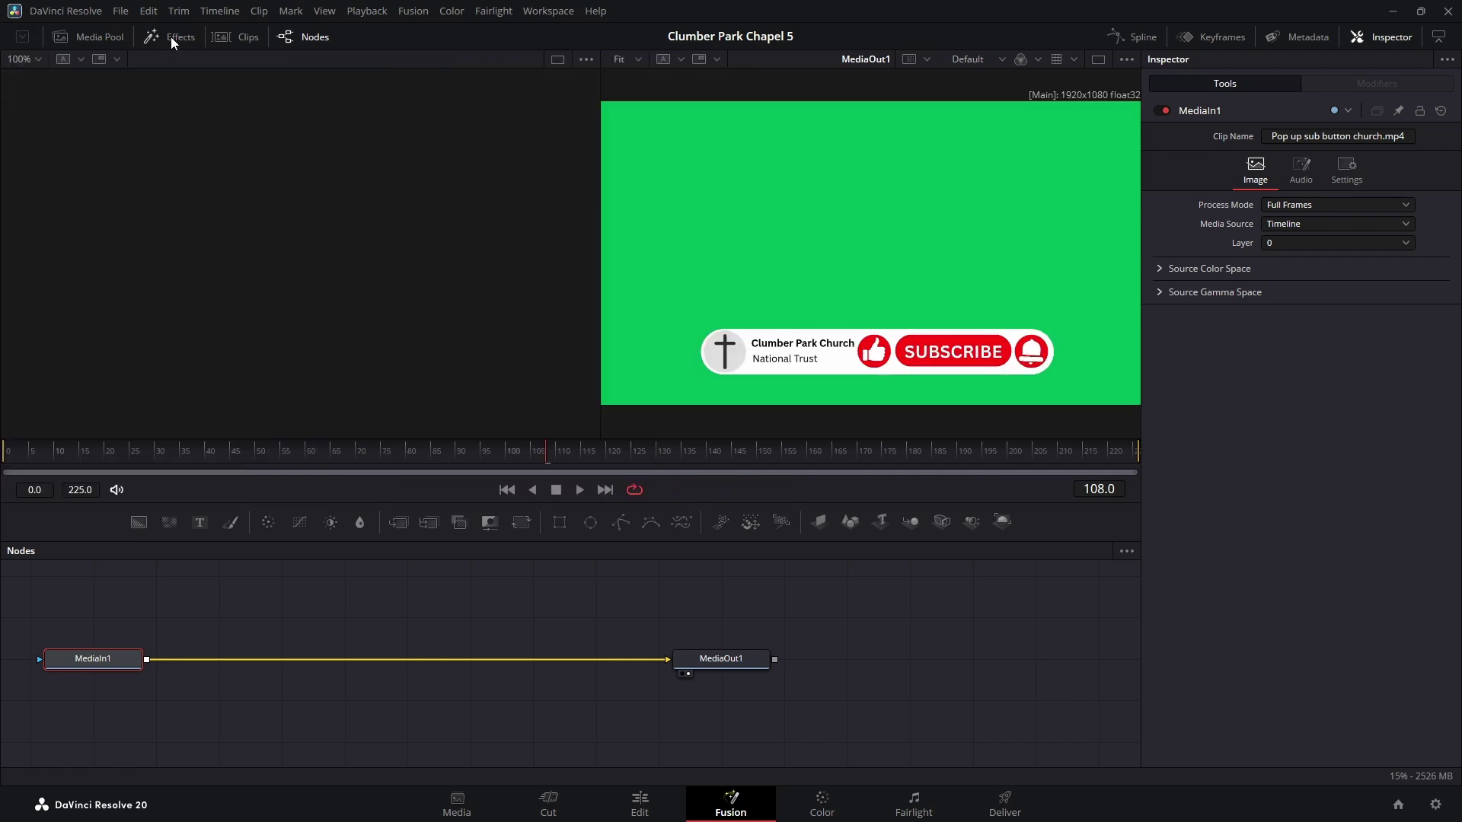
left_click(171, 38)
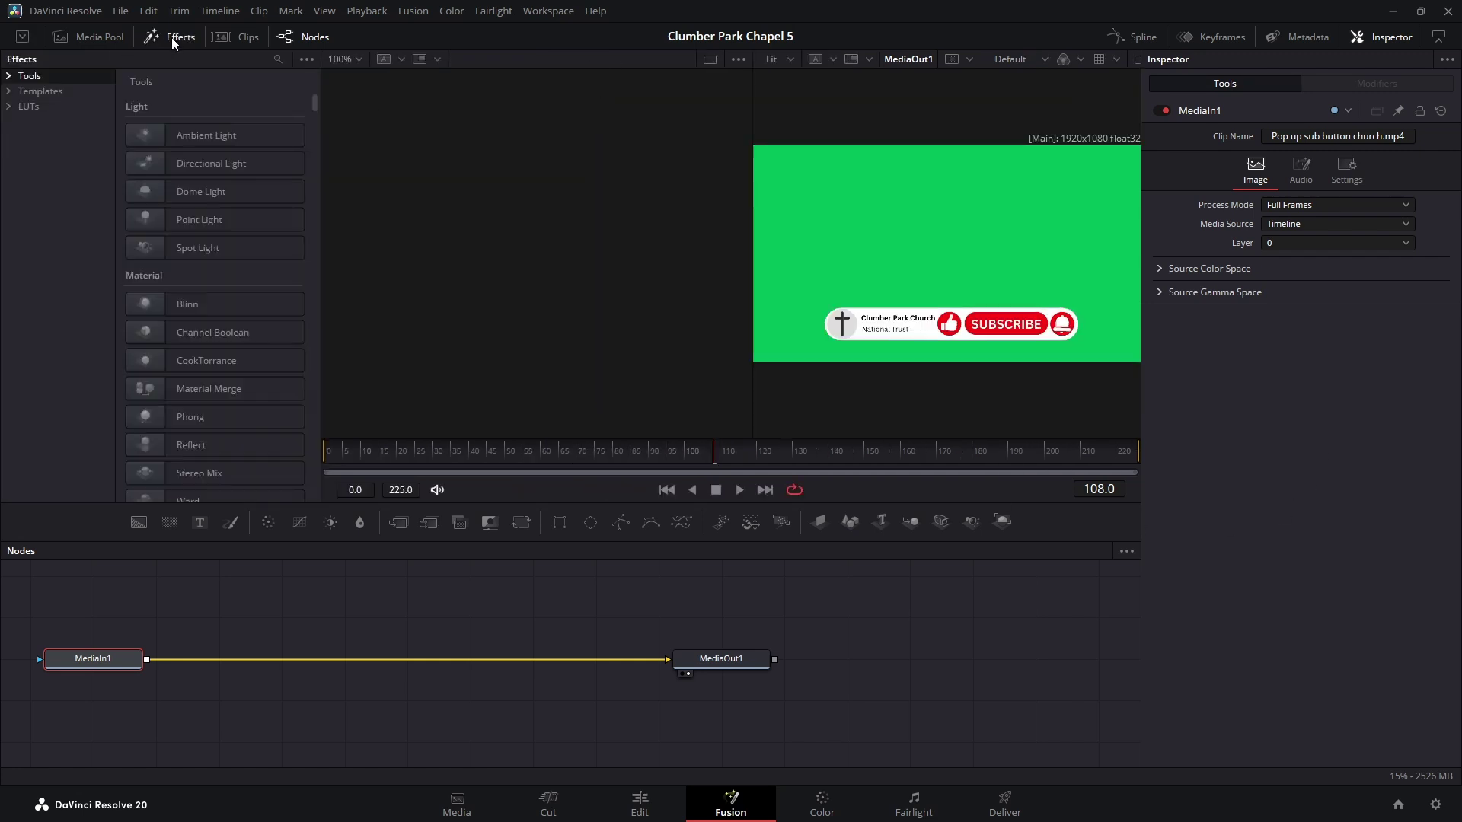
left_click(277, 59)
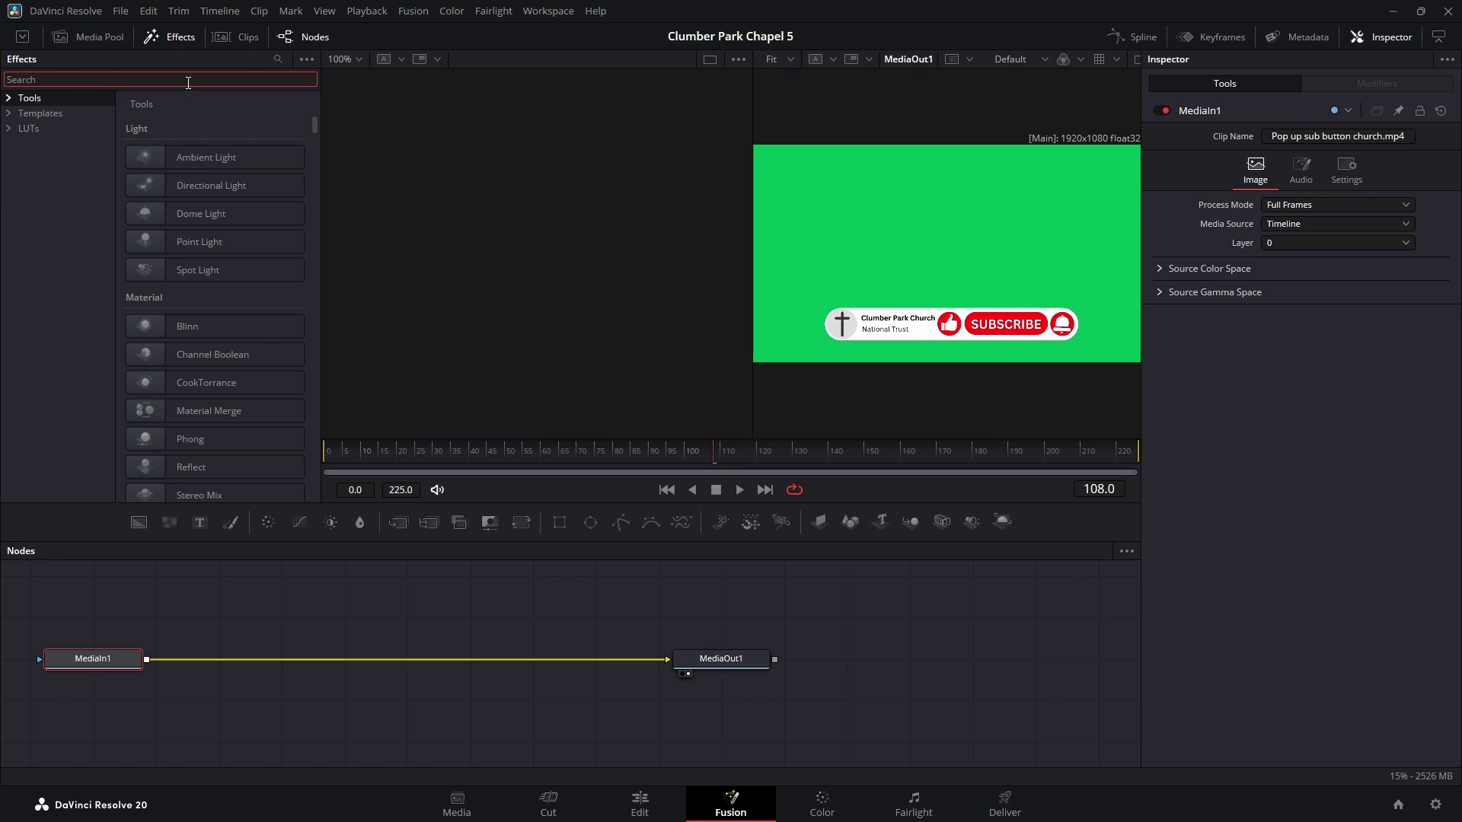
type("delta k")
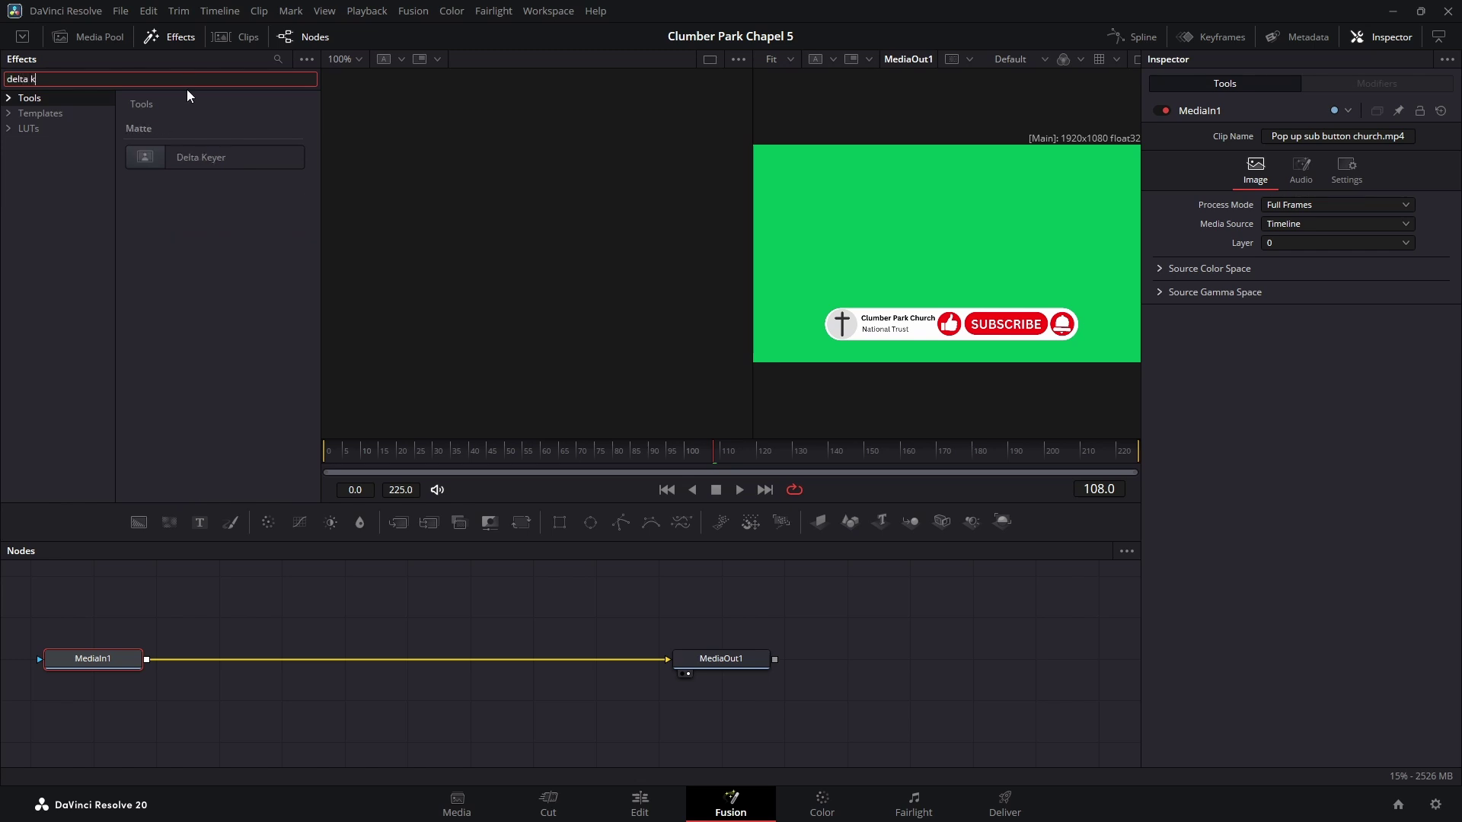
type("eyer")
- Insert a Delta Keyer node and sample the green background as its key colour
left_click(196, 159)
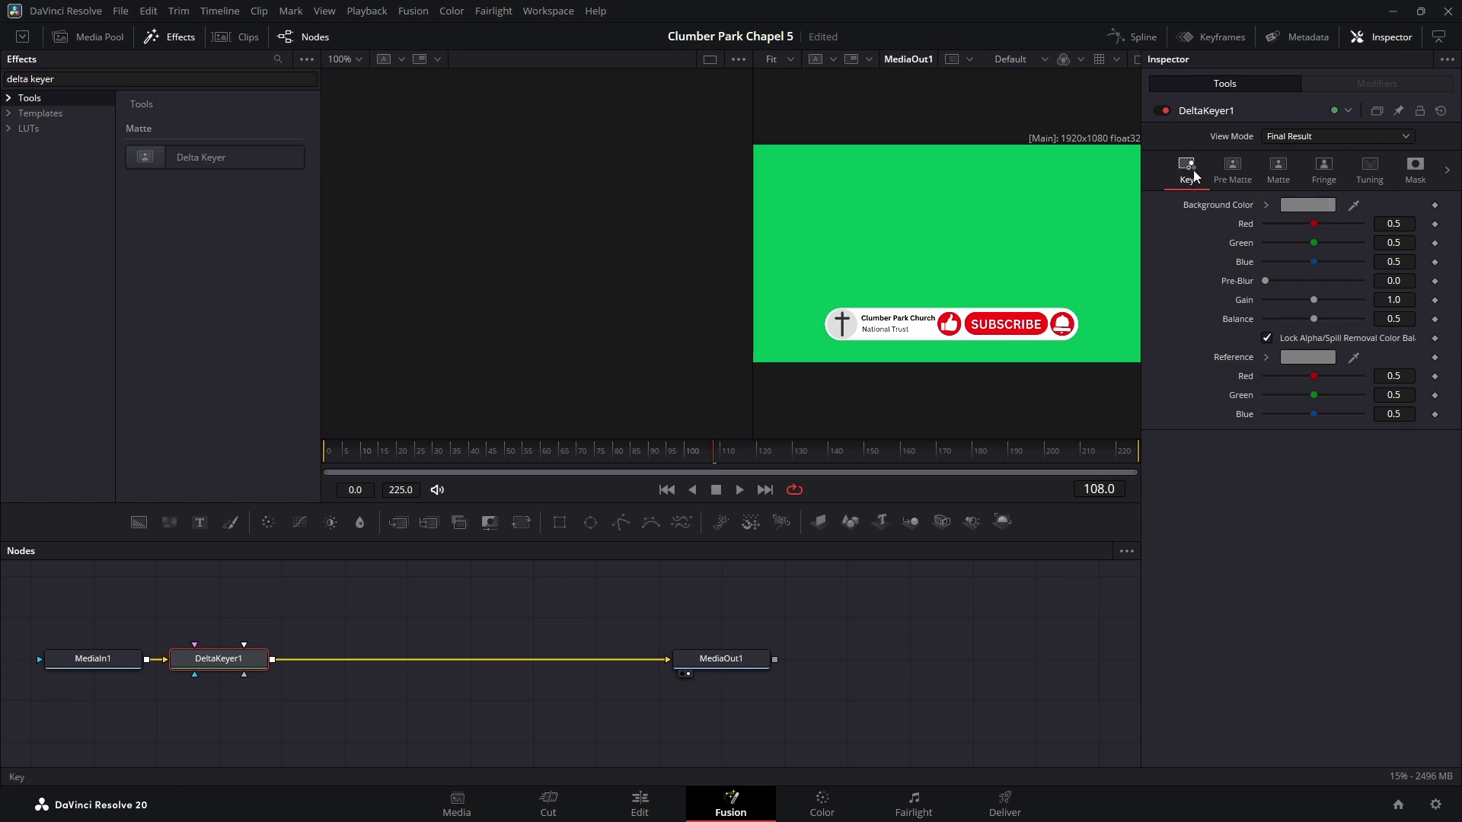
left_click(1291, 203)
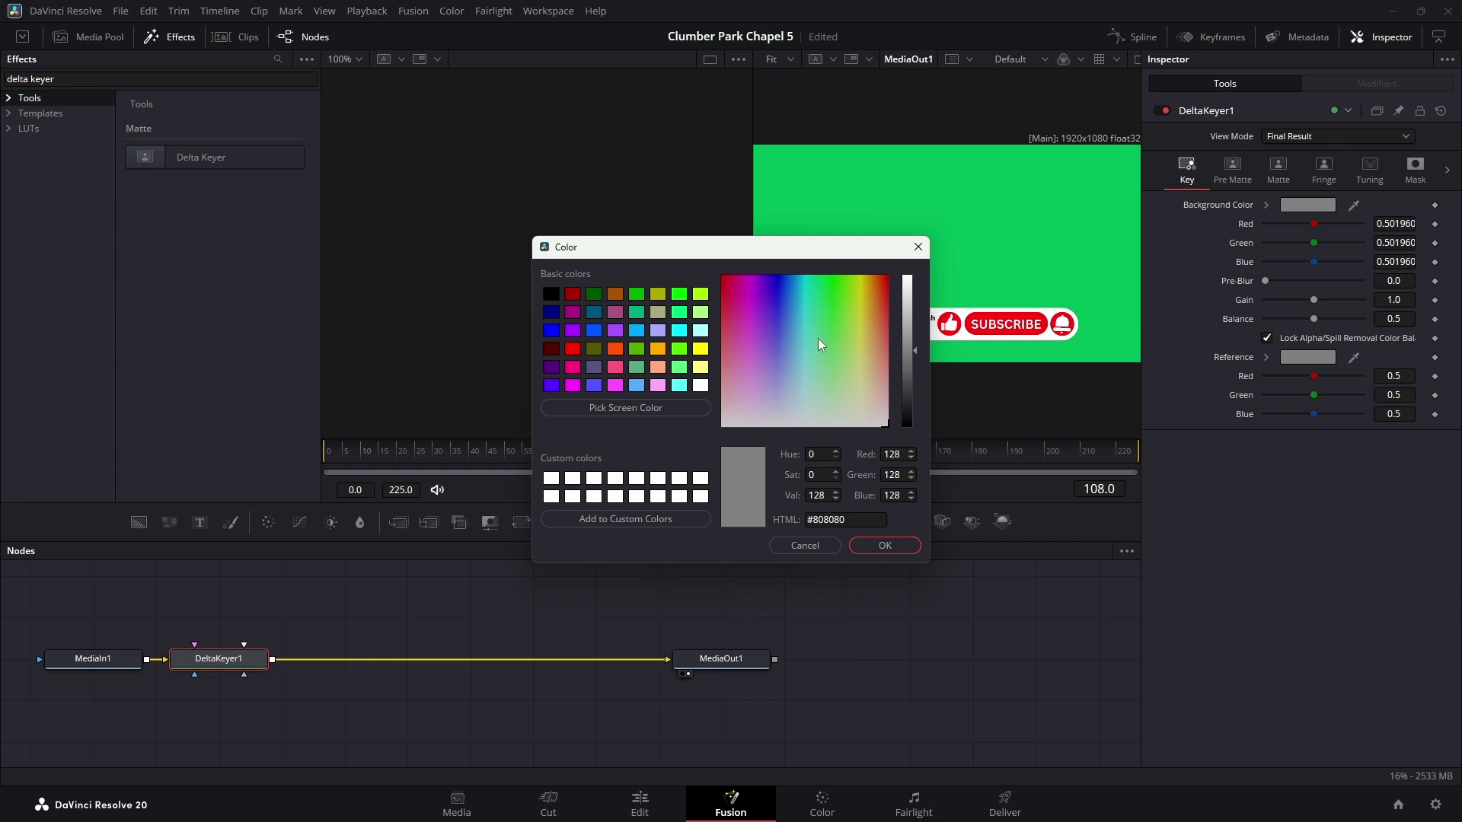
left_click_drag(822, 247, 589, 213)
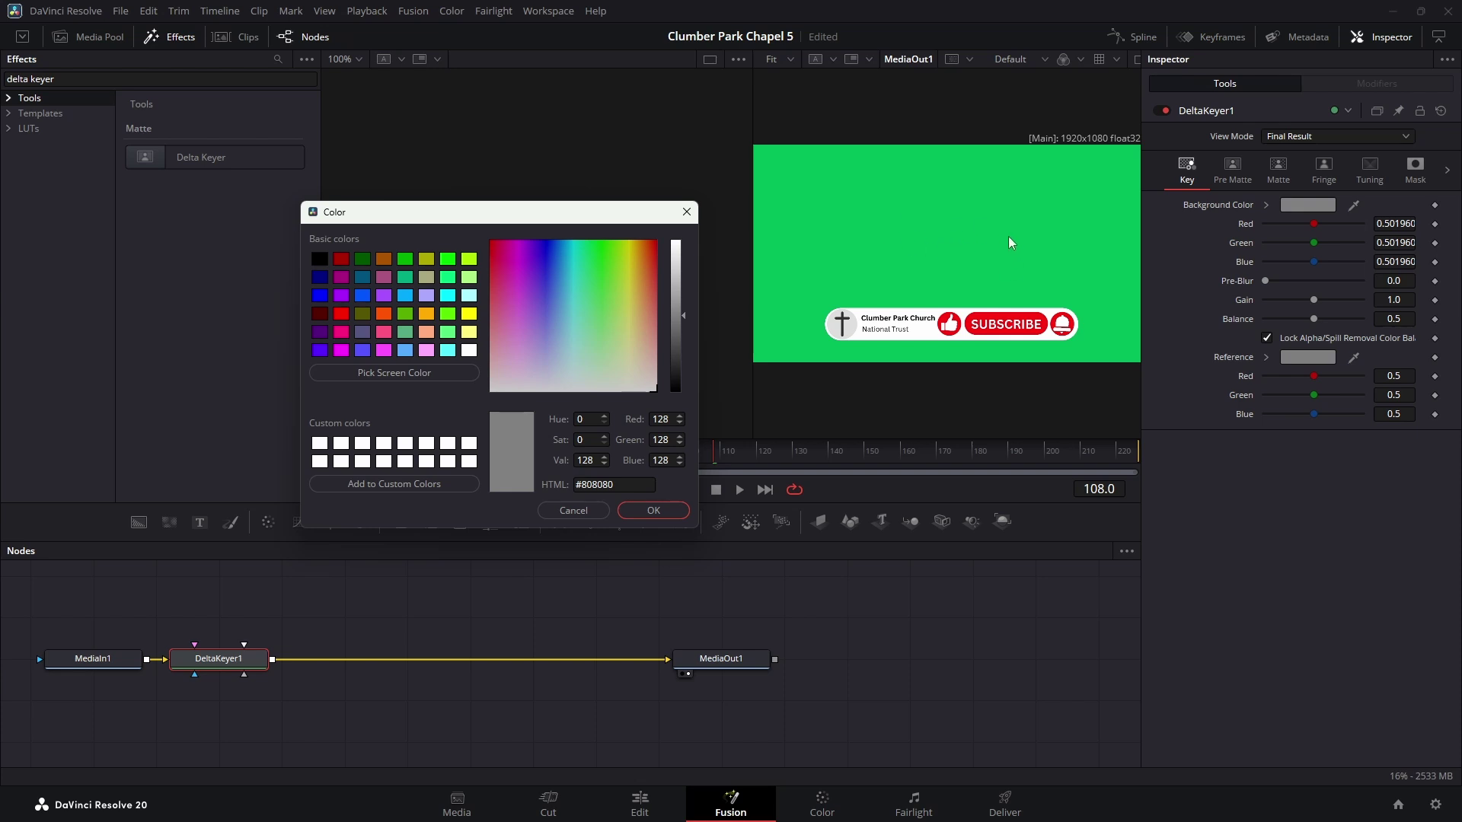
left_click(405, 373)
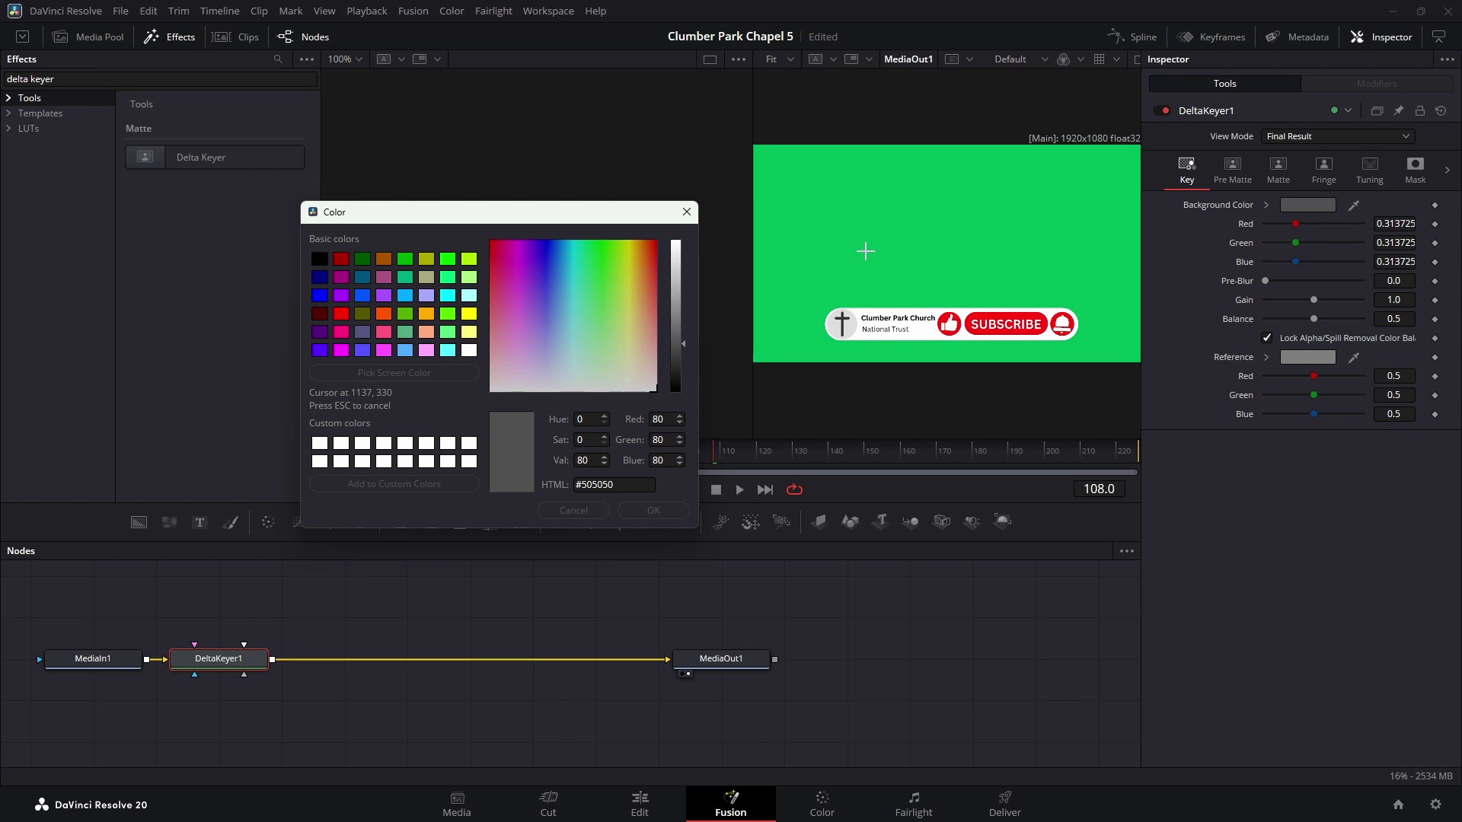
left_click(865, 251)
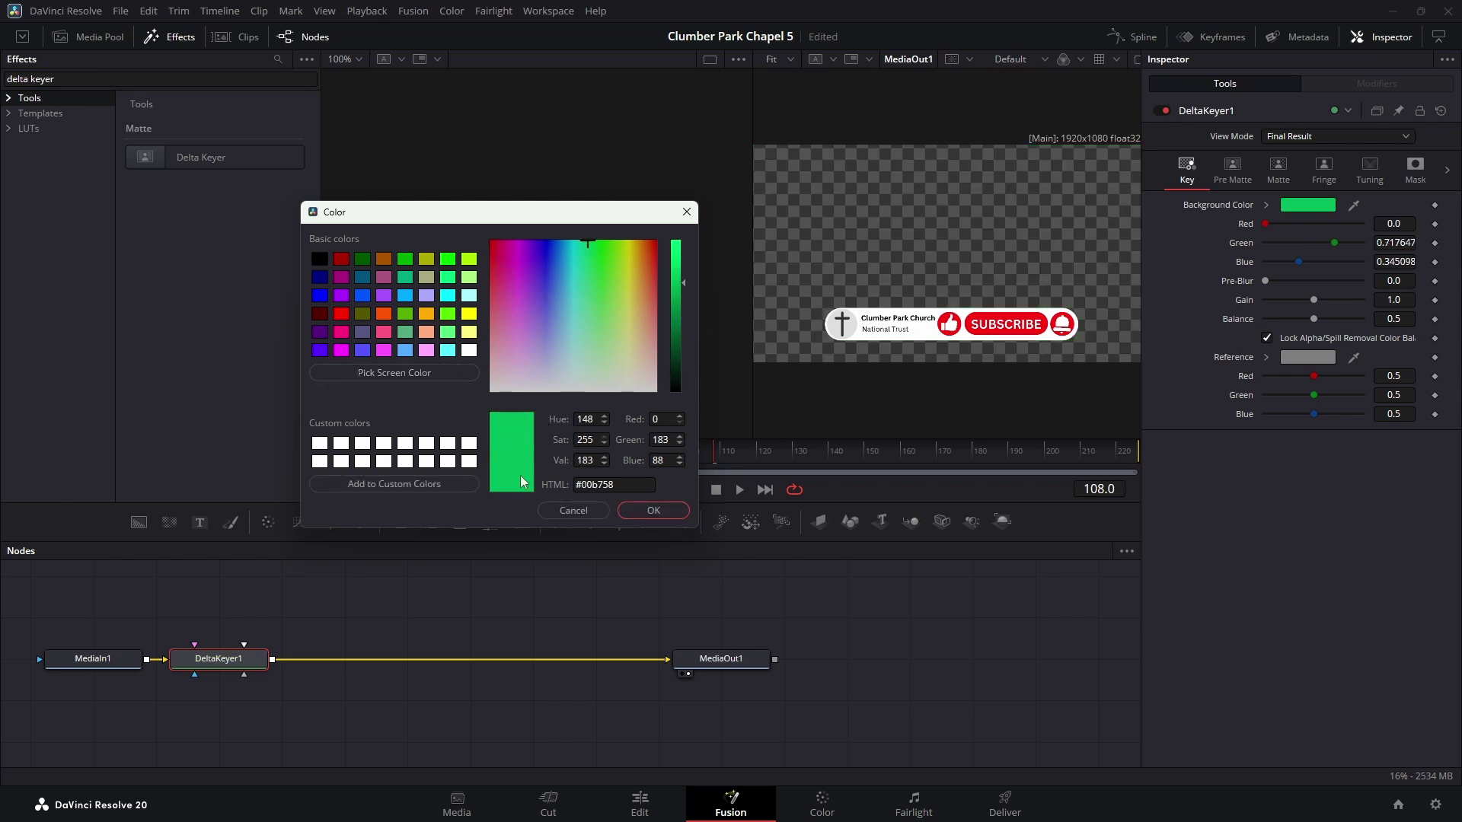
left_click(632, 510)
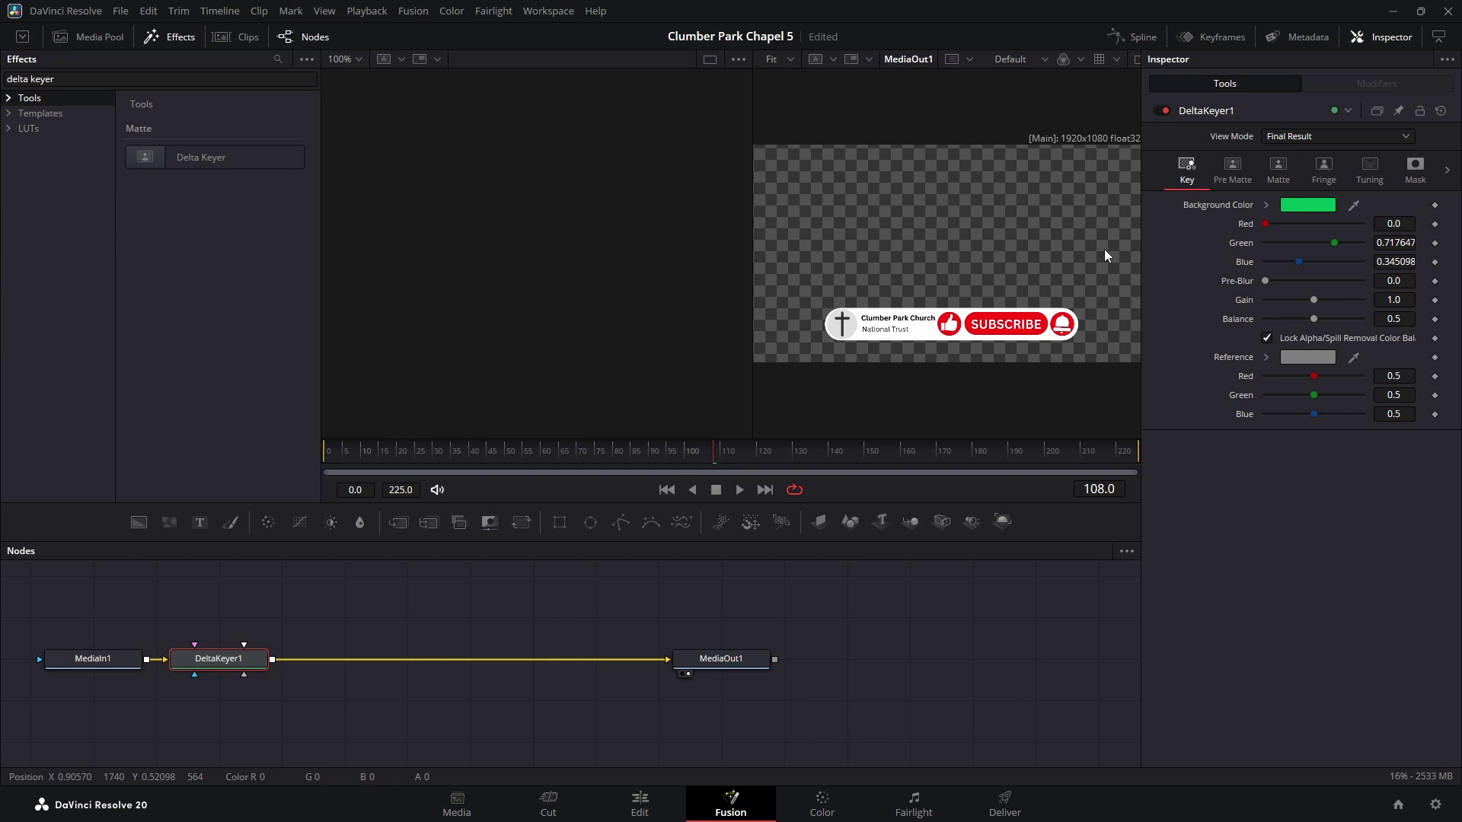
- Set the Delta Keyer matte threshold to 0.194 low and 0.794 high, checking in Matte view
left_click(1407, 138)
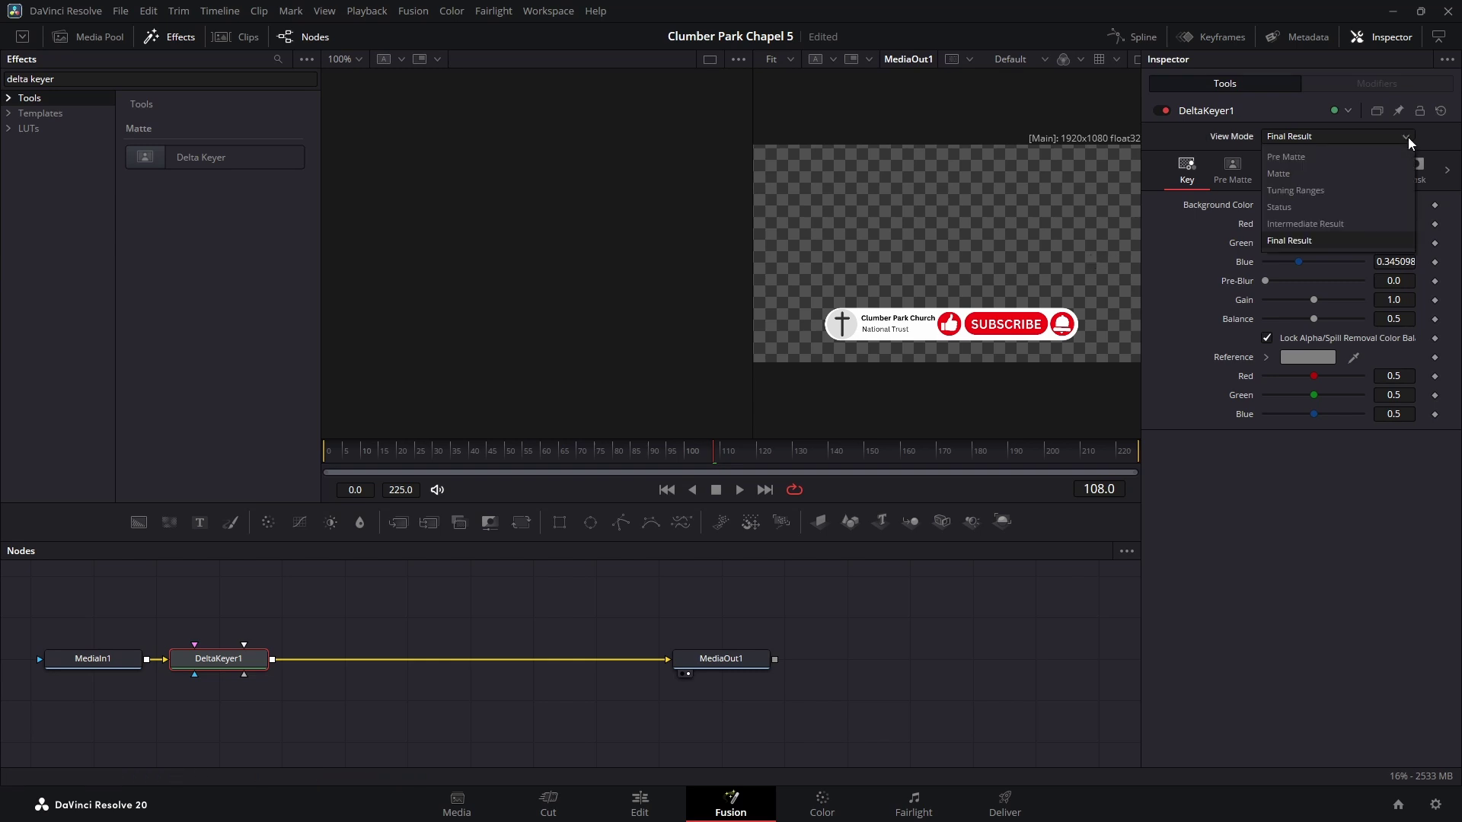
left_click(1337, 175)
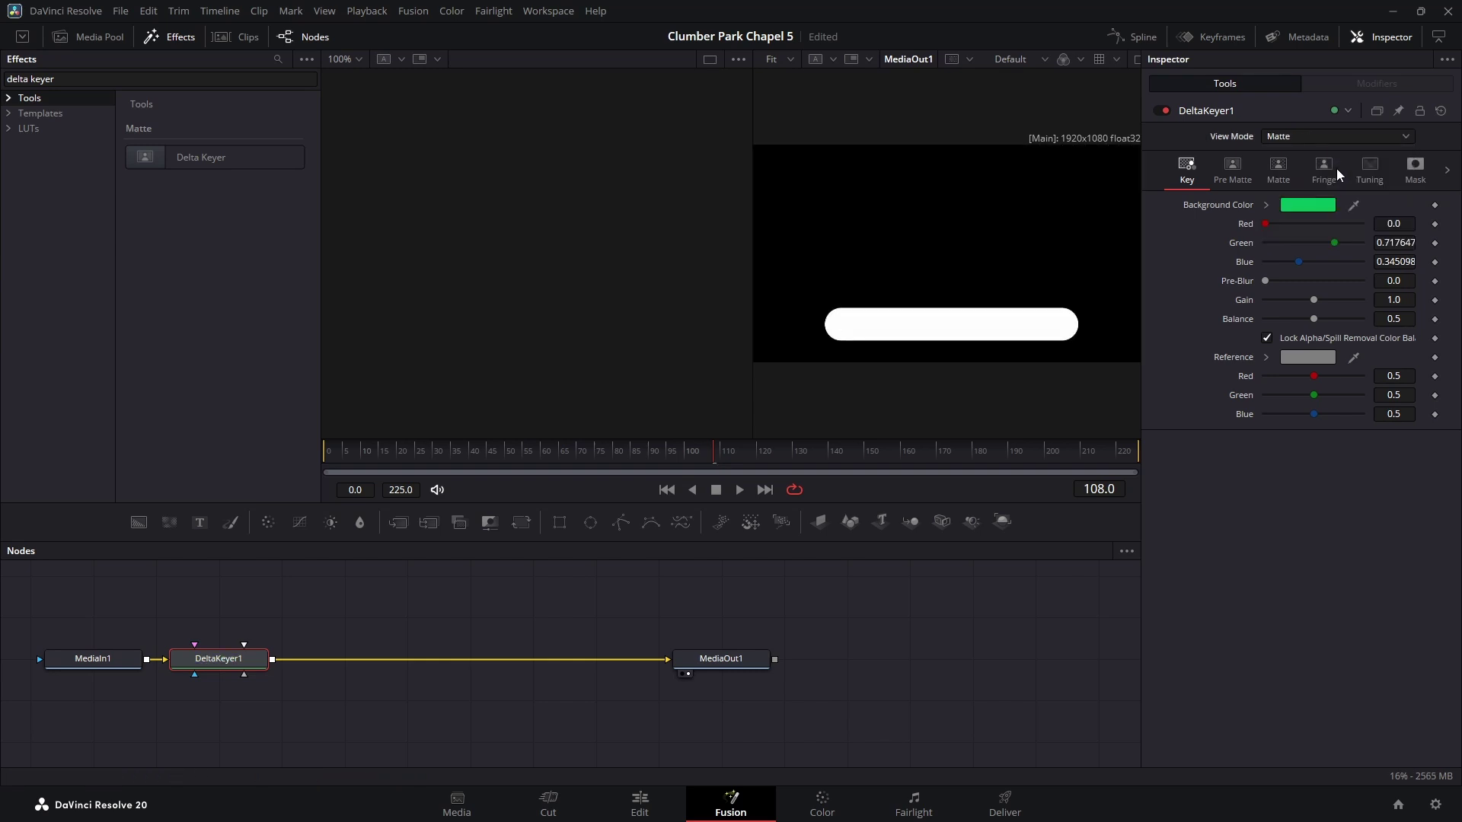
left_click(1282, 169)
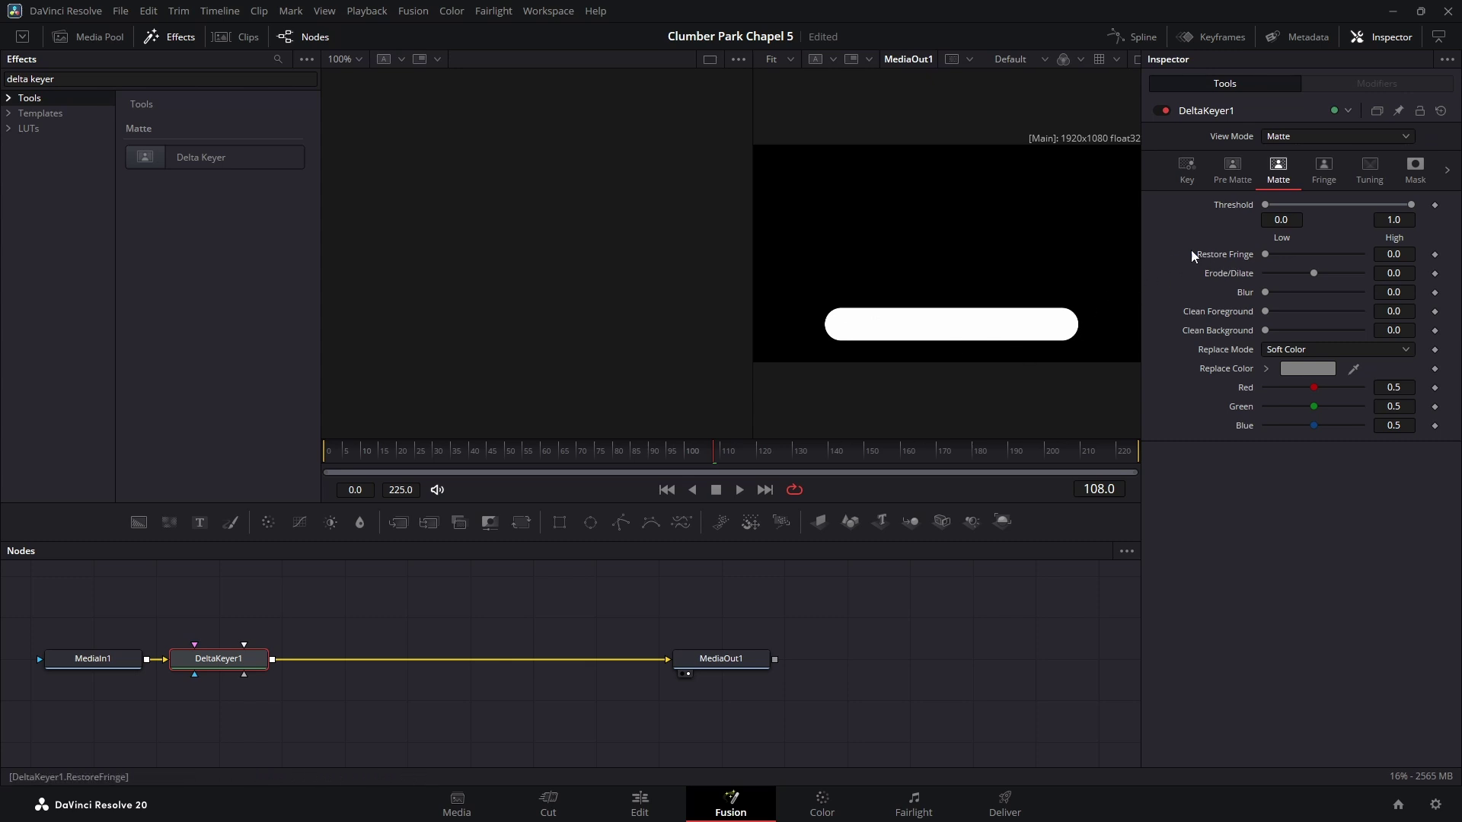
left_click_drag(1266, 208, 1282, 208)
left_click_drag(1290, 207, 1291, 207)
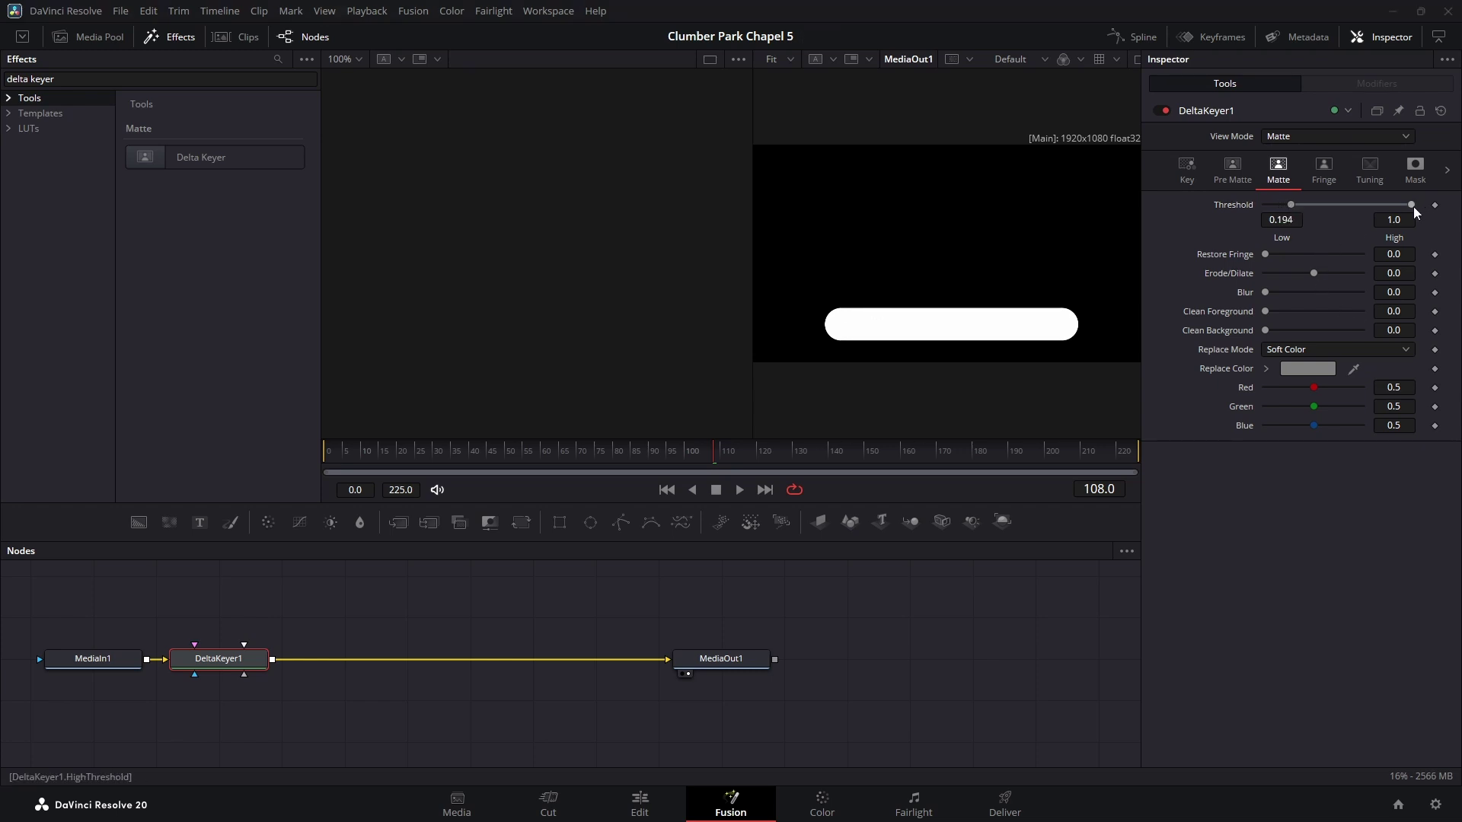
left_click_drag(1412, 207, 1385, 220)
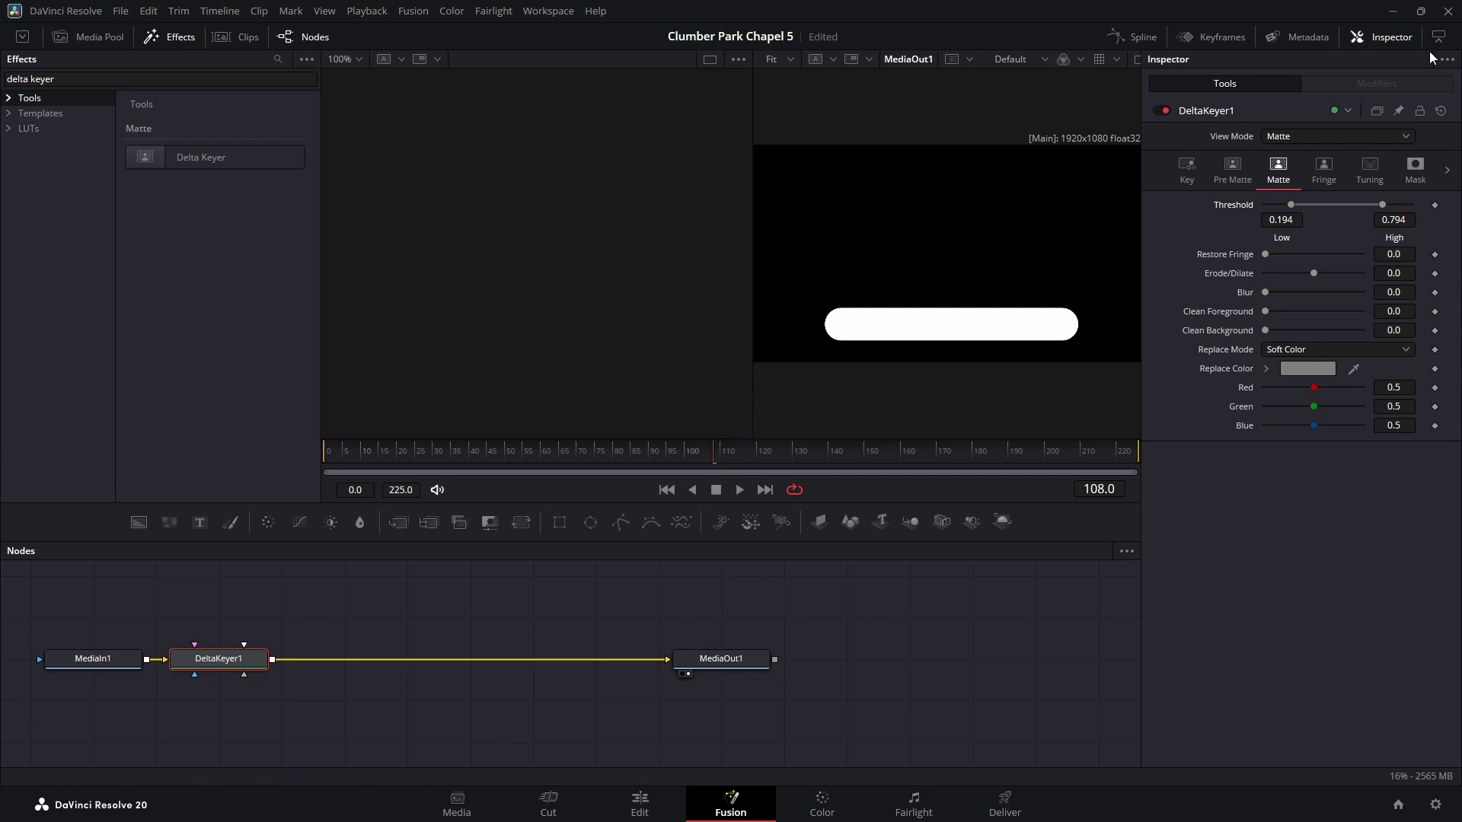
left_click(1405, 137)
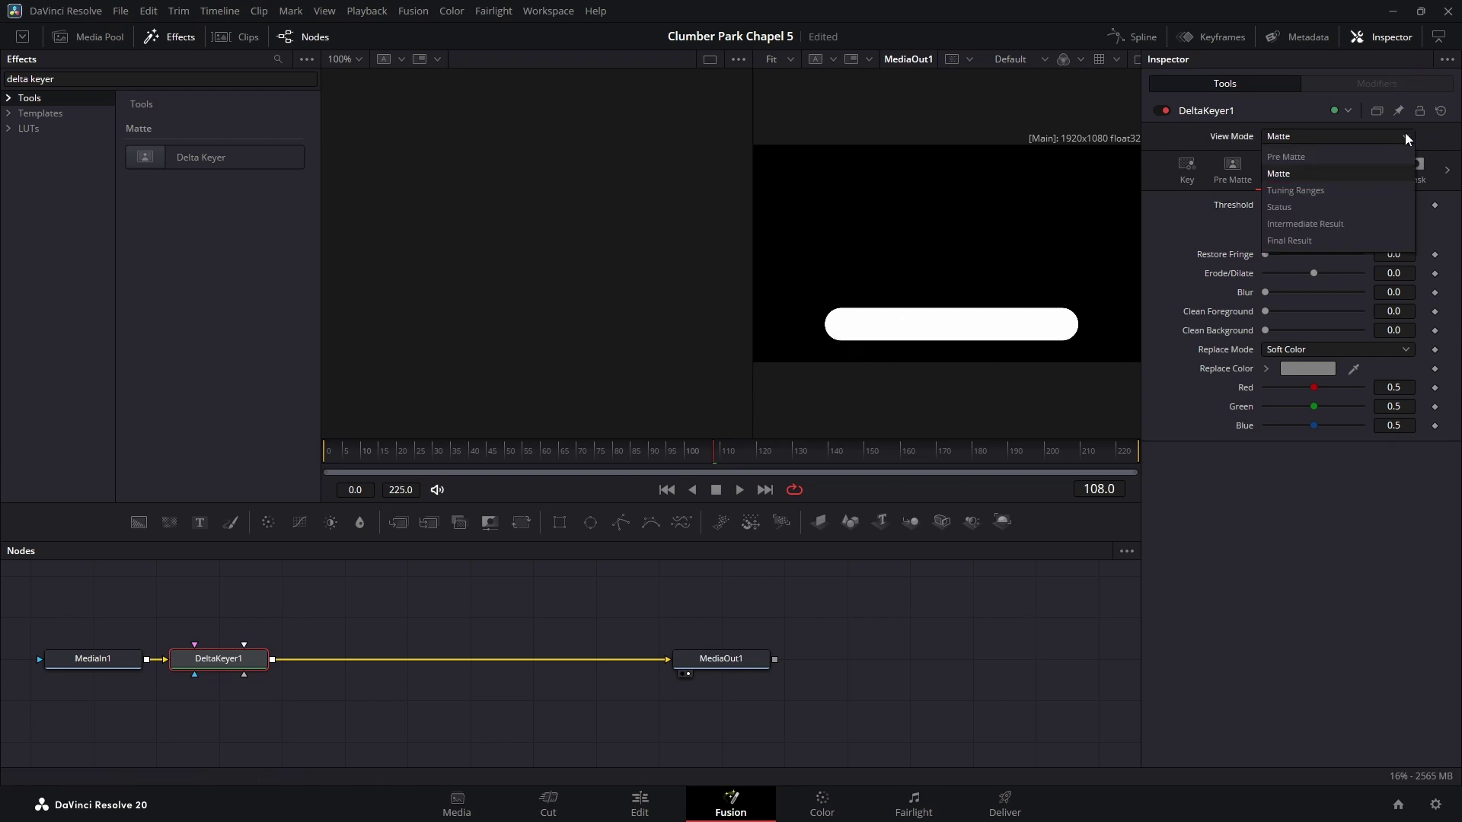
left_click(1355, 241)
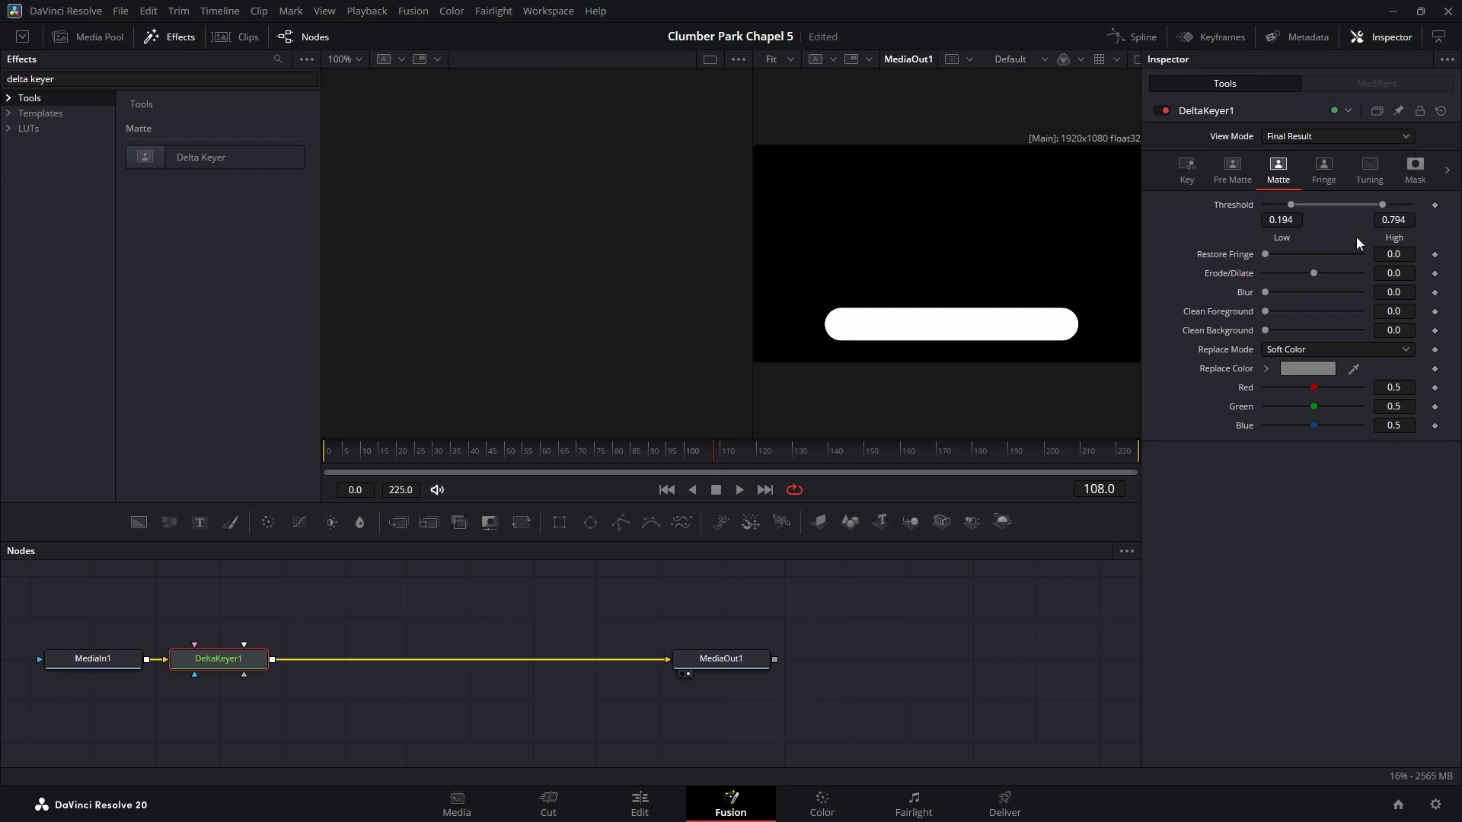
- Return to the Edit page and turn on the viewer's Transform on-screen controls
left_click(656, 812)
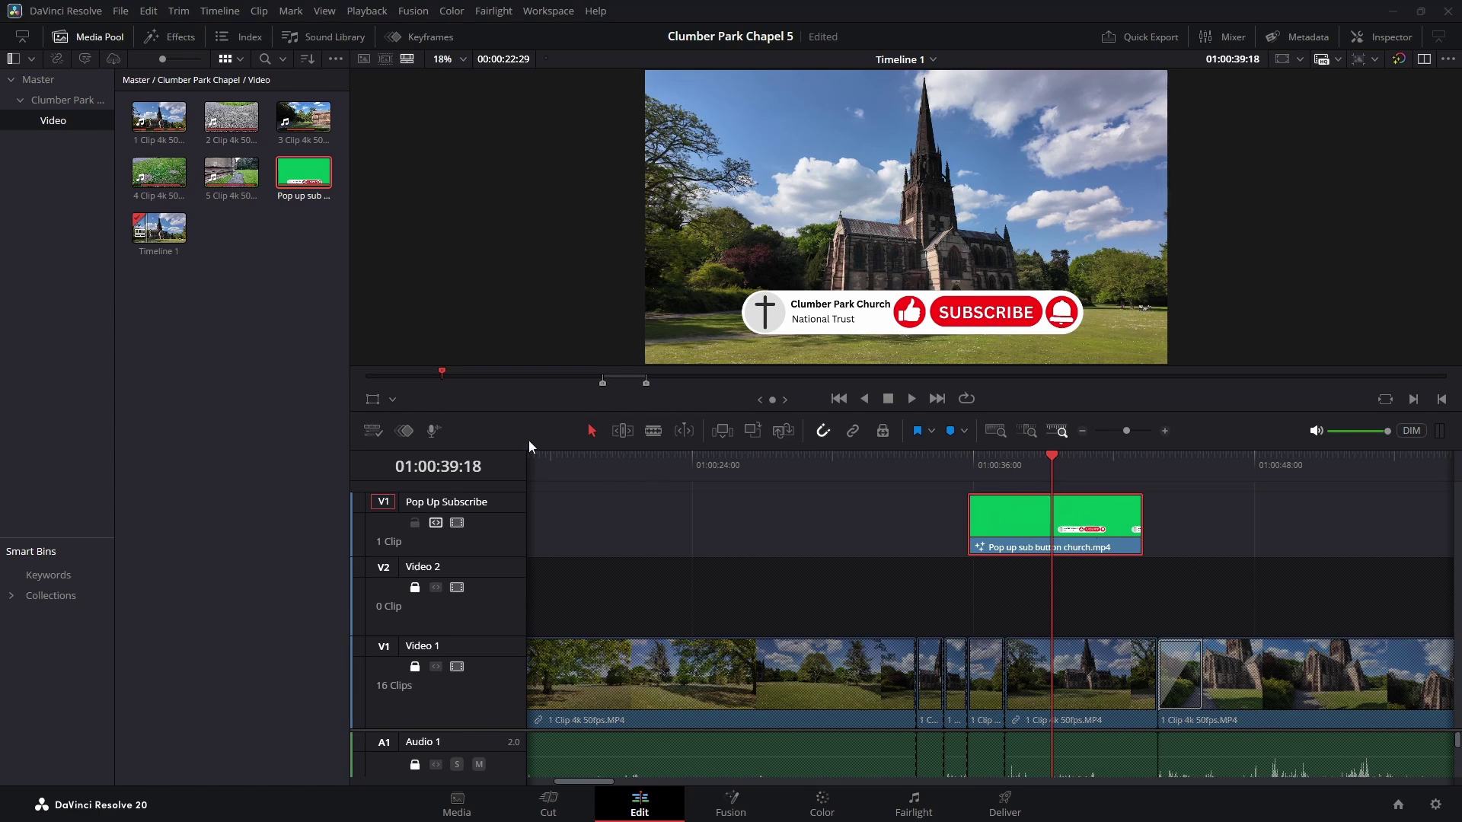
left_click(373, 400)
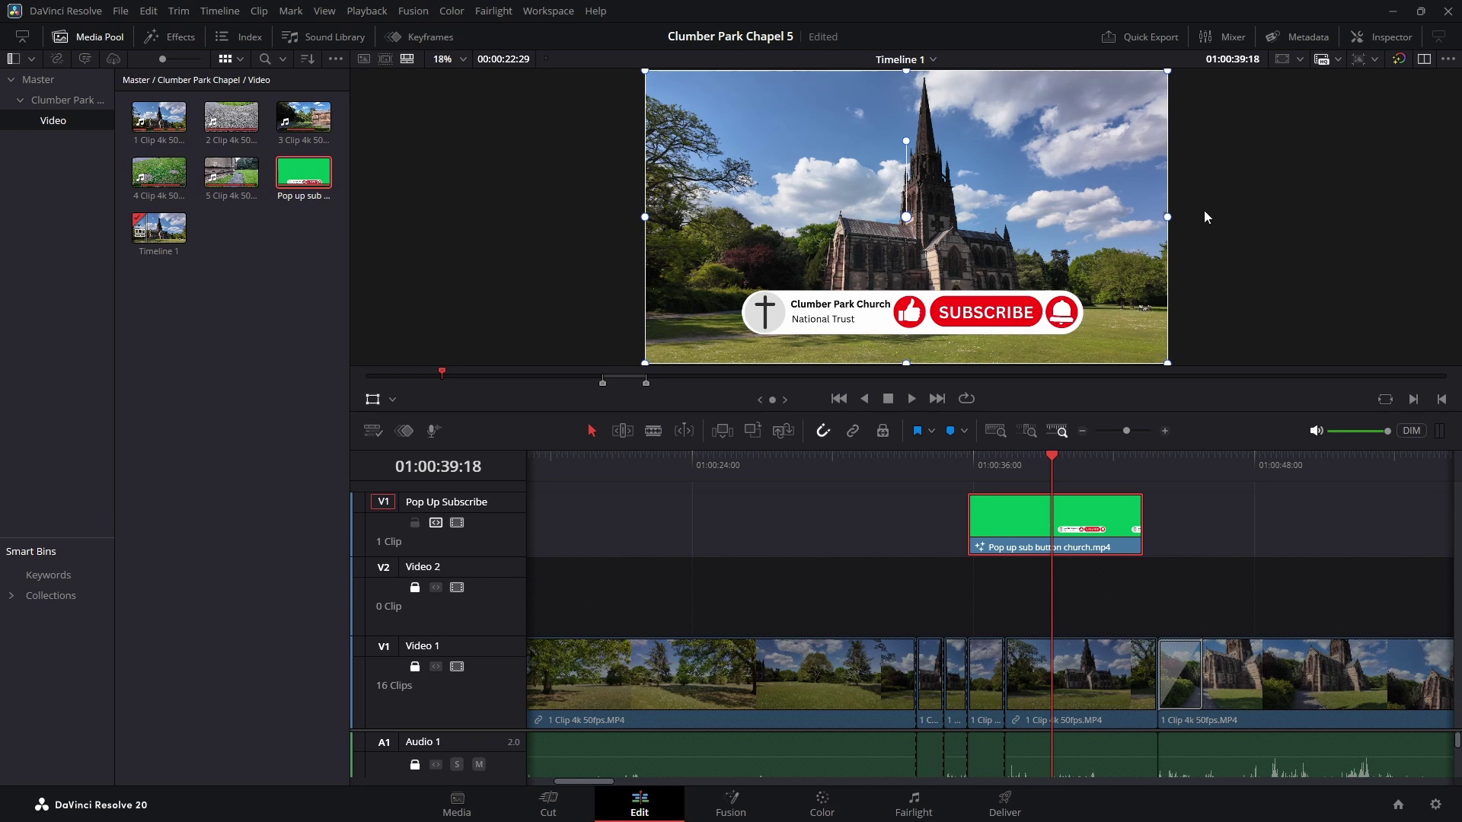
- Scale the subscribe banner to 0.630, move it to X 5, Y -428, and save
left_click(1383, 39)
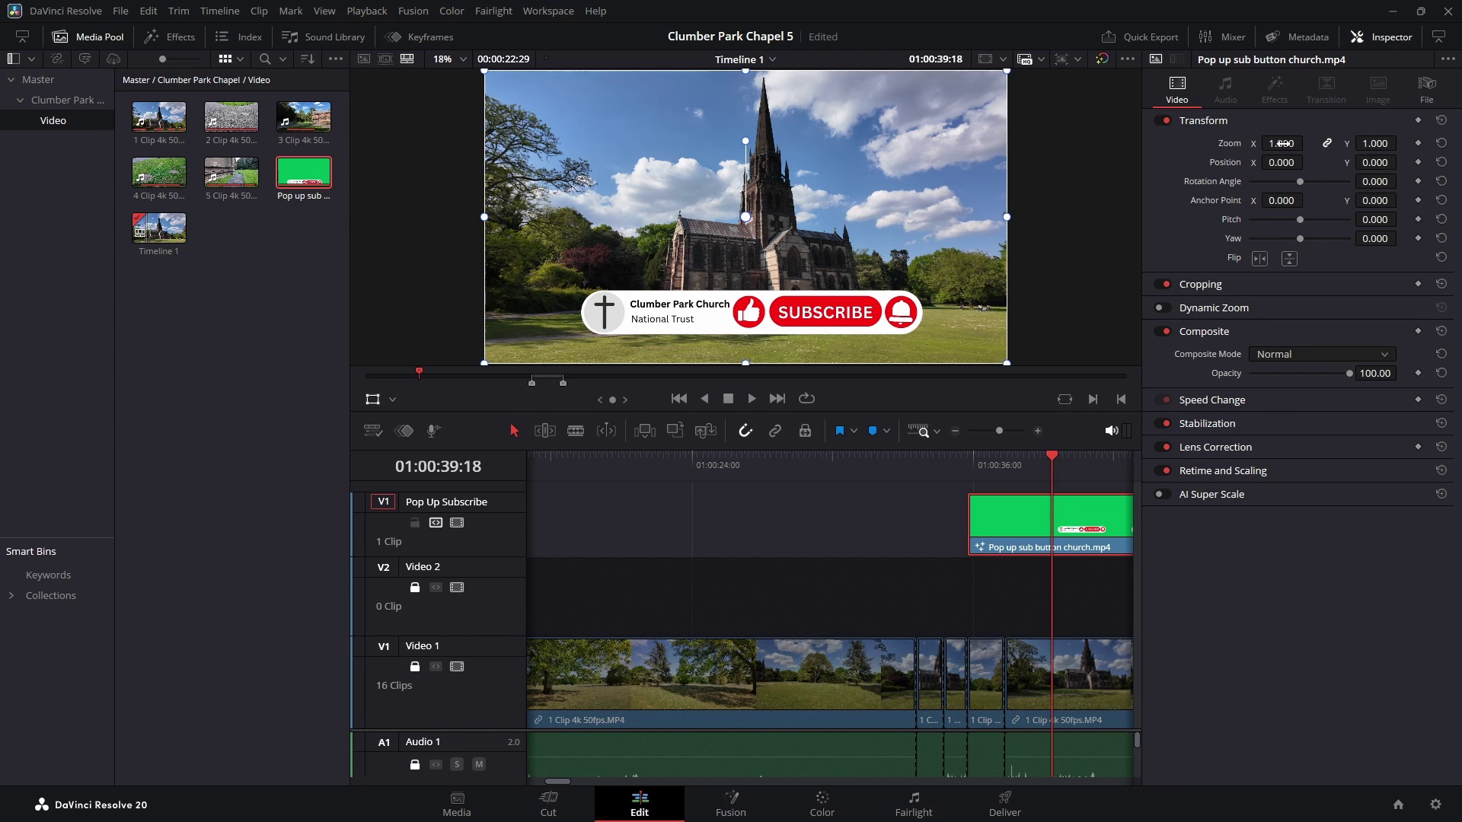
left_click_drag(1282, 143, 1330, 144)
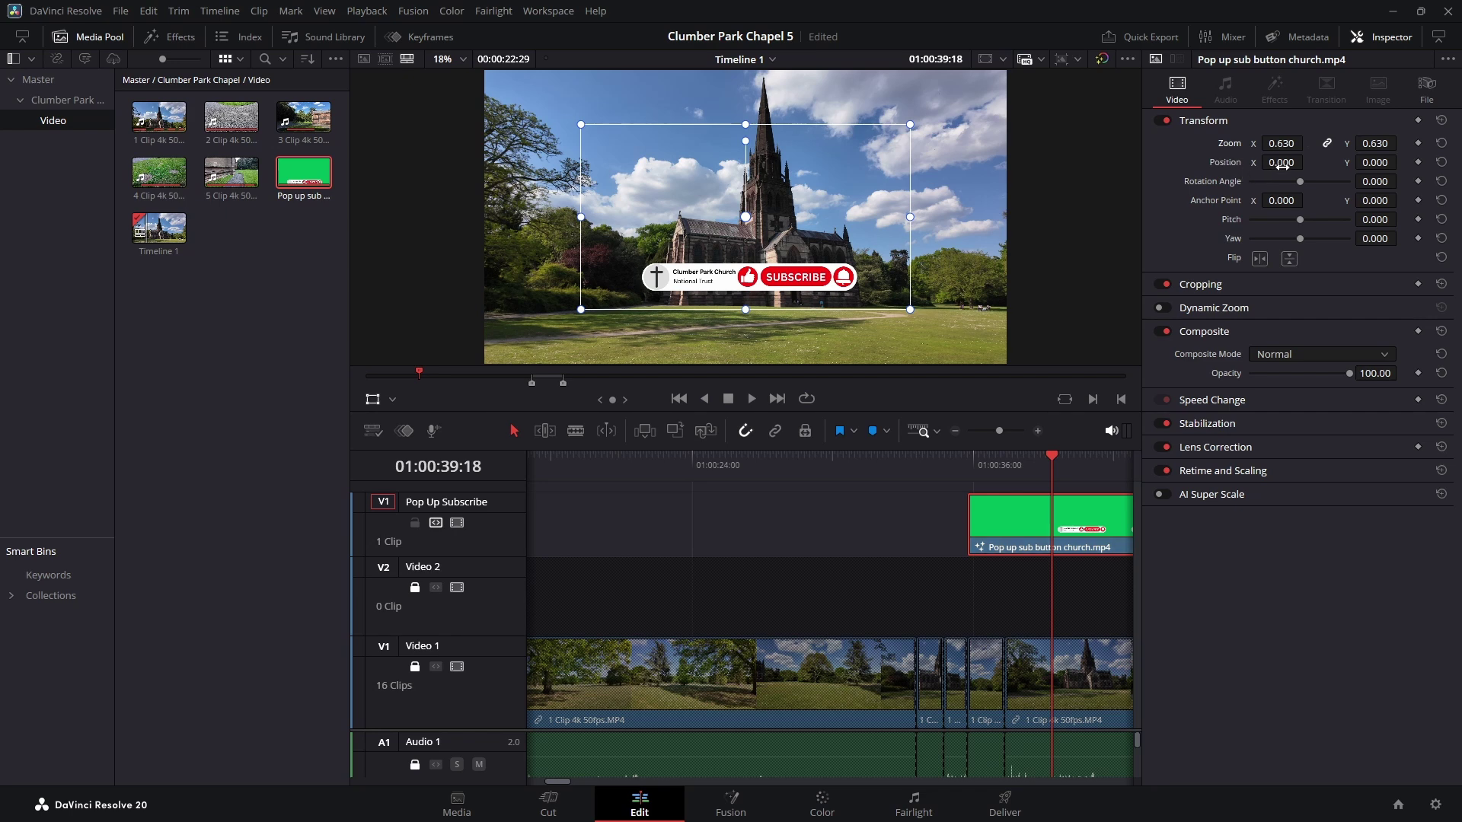
key("ctrl+s")
left_click_drag(1306, 163, 1310, 158)
left_click_drag(1401, 161, 1401, 162)
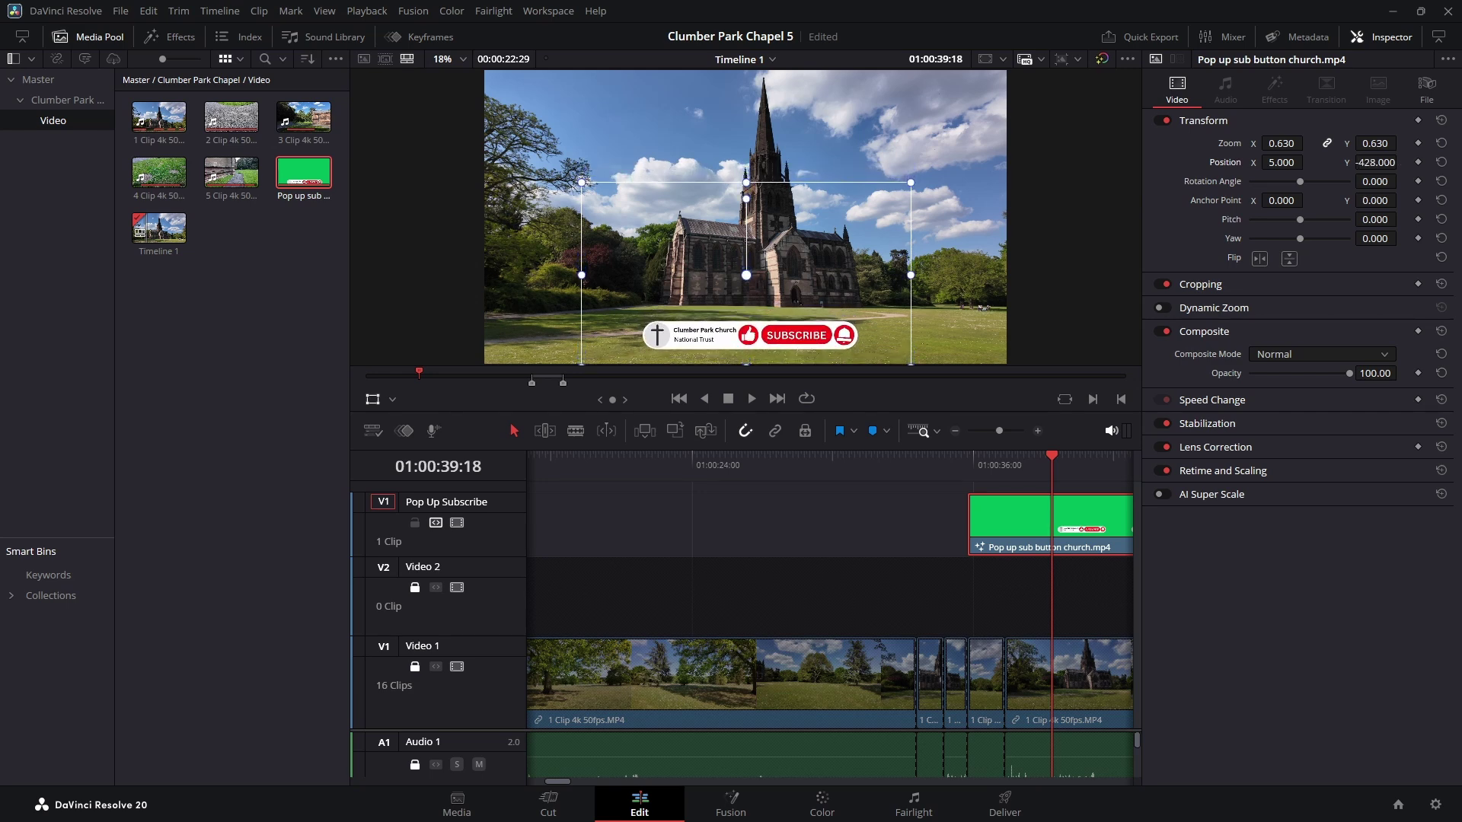
key("ctrl+s")
- Hide the transform controls and play the pop-up section from just before the clip
left_click(373, 400)
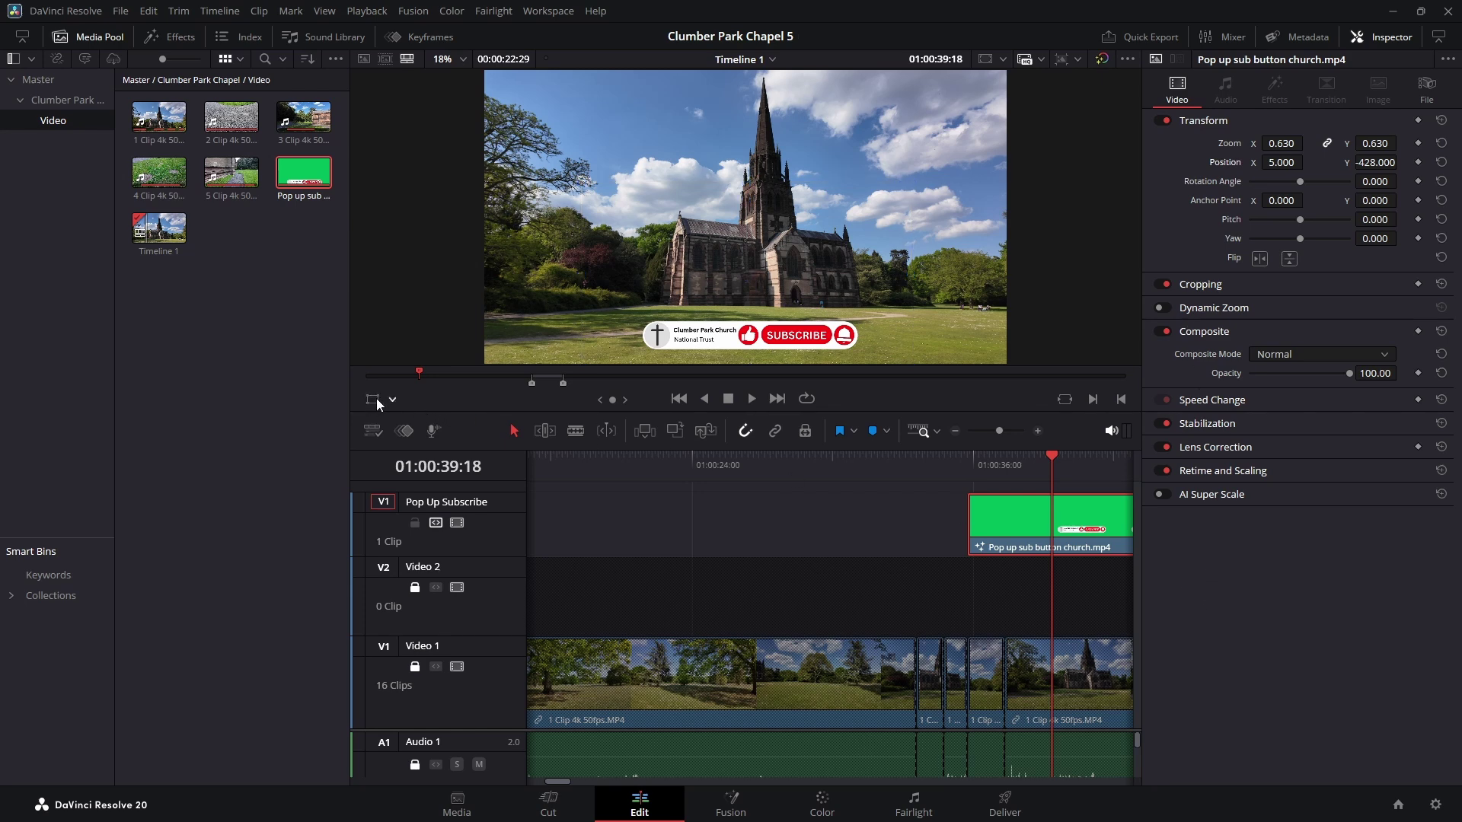
left_click_drag(1025, 456, 843, 457)
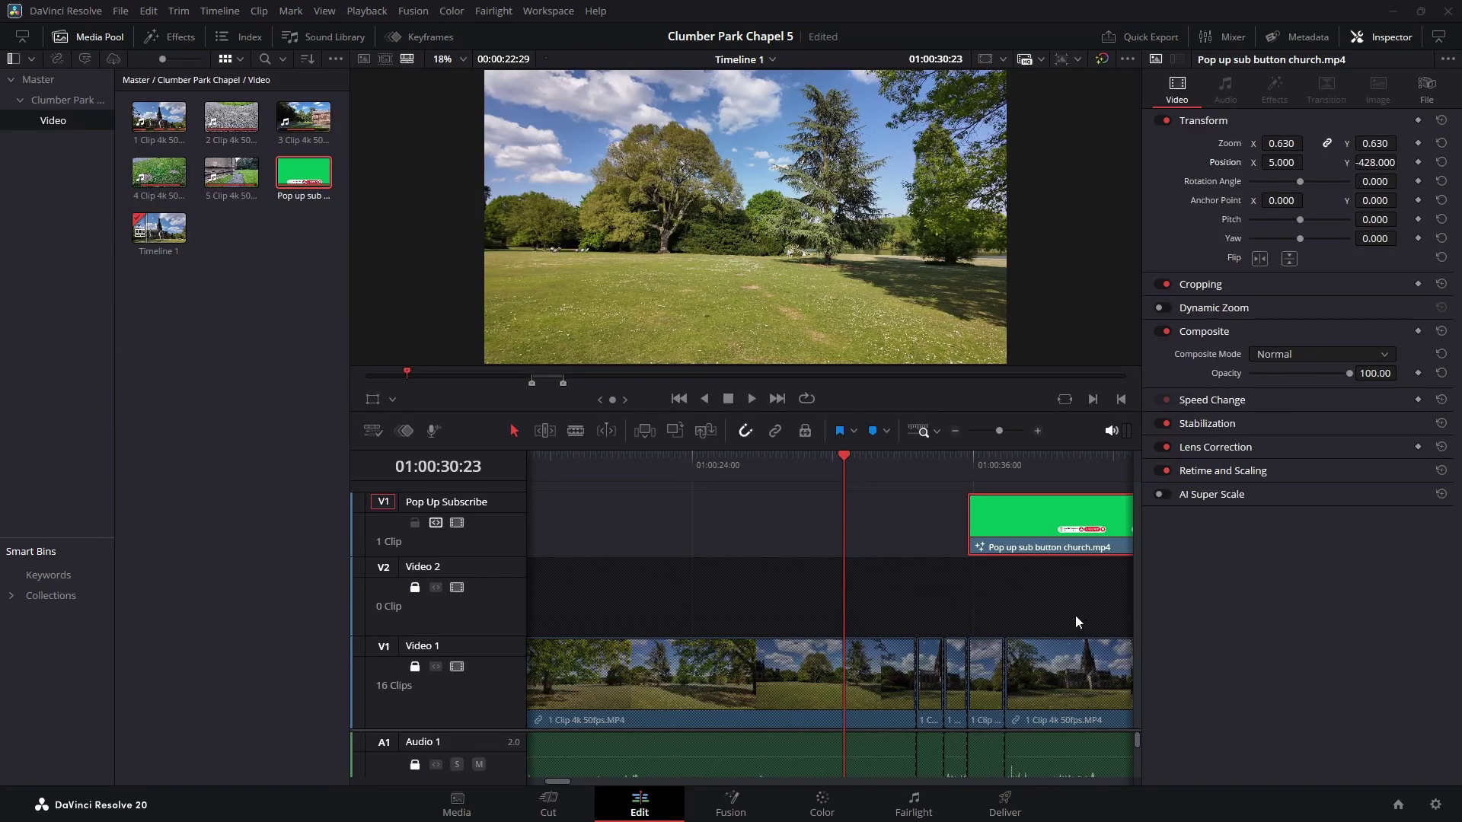
left_click(751, 399)
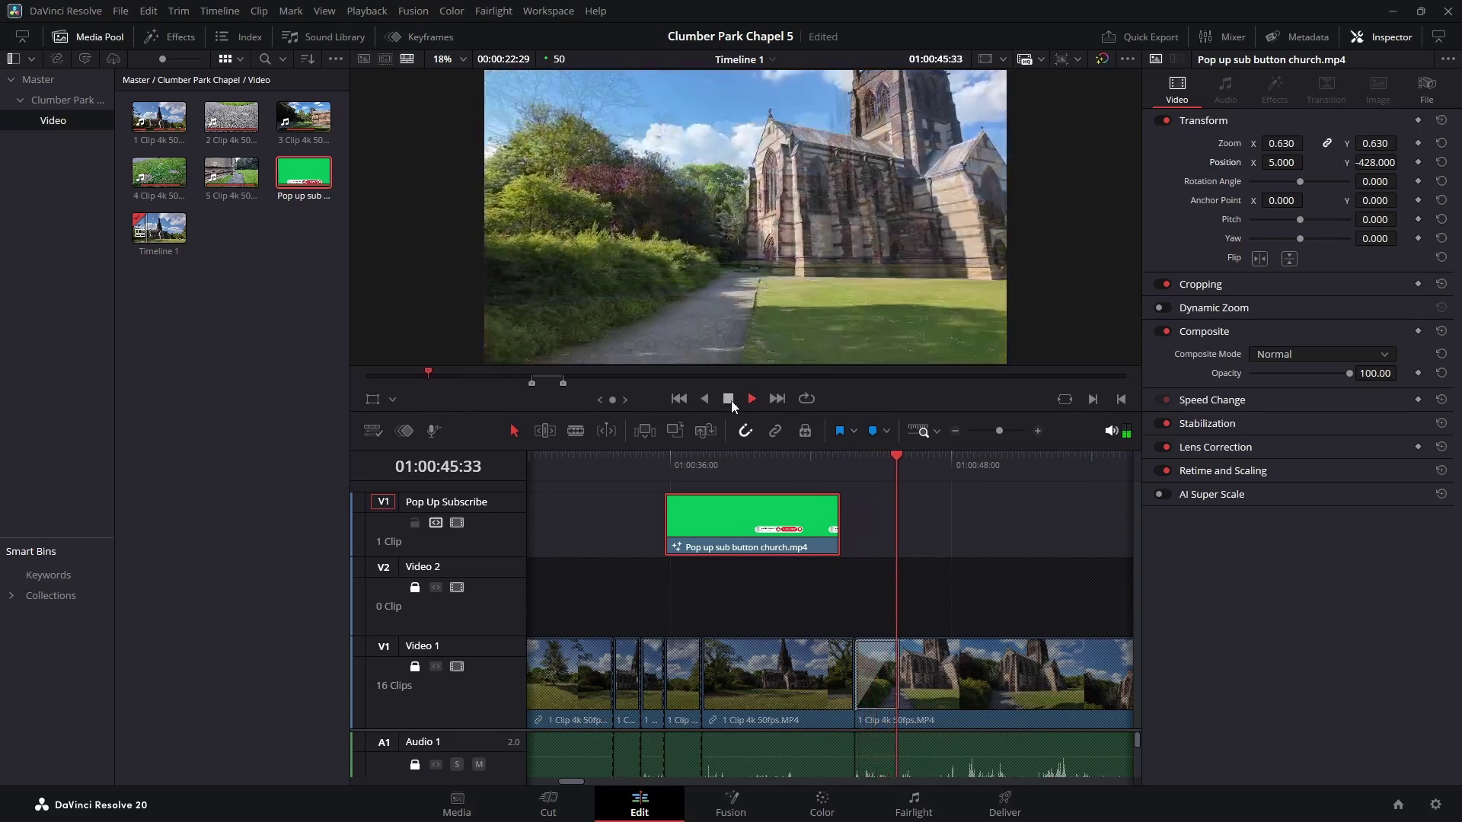
left_click(730, 402)
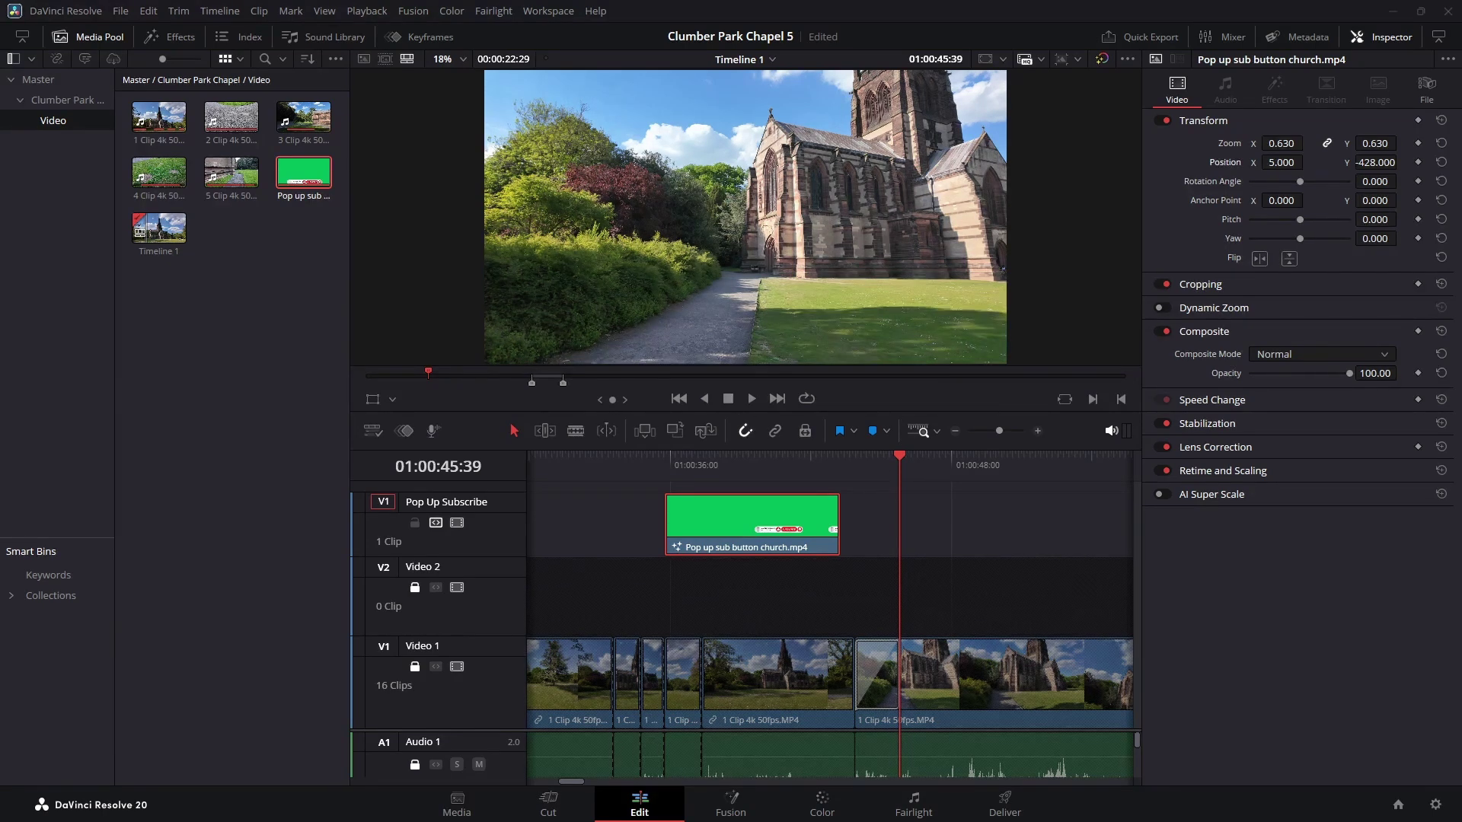
- Close the Inspector and Media Pool, then replay the pop-up section from before the clip
left_click(1384, 39)
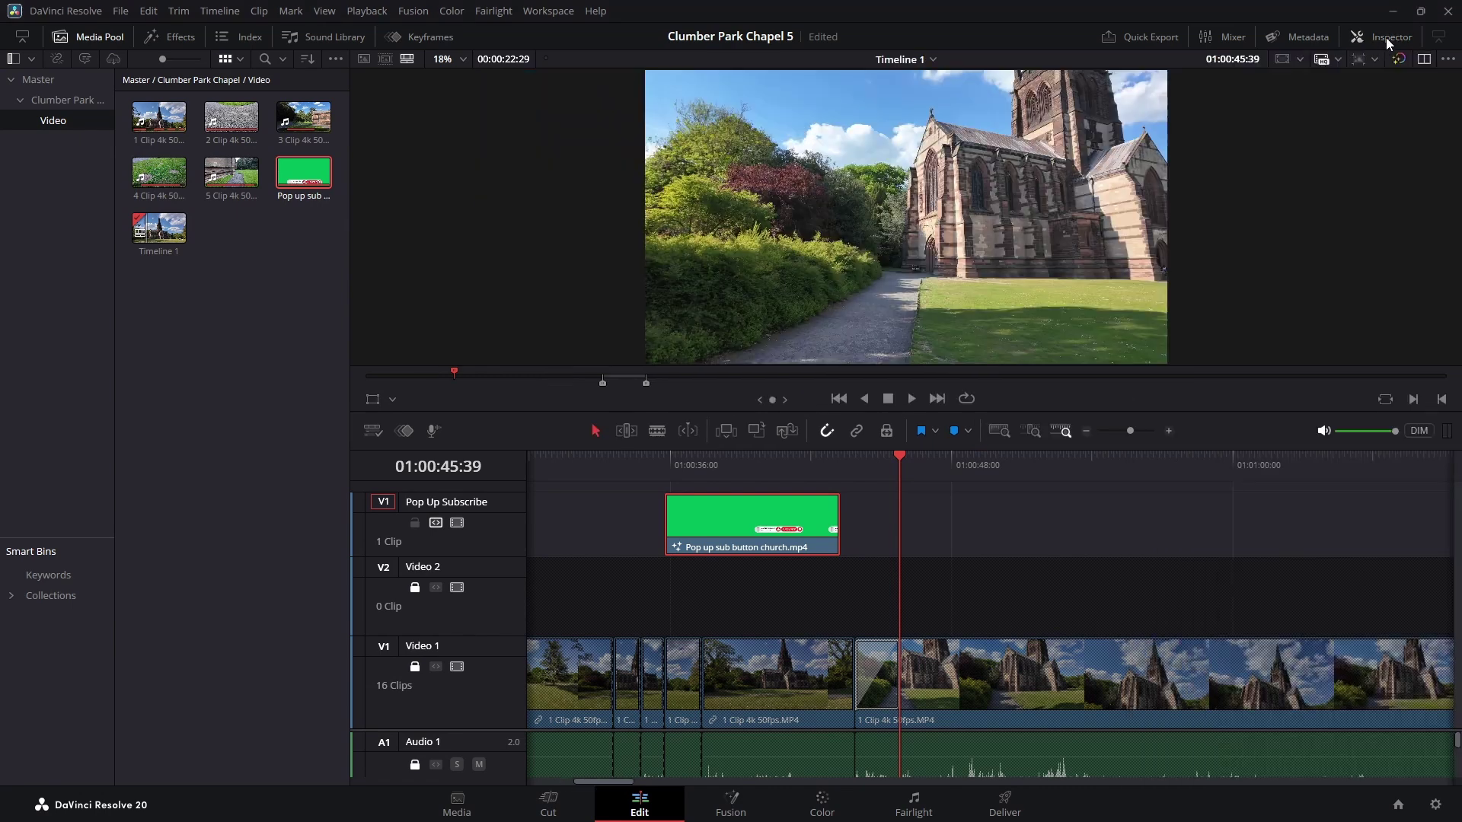
left_click(102, 38)
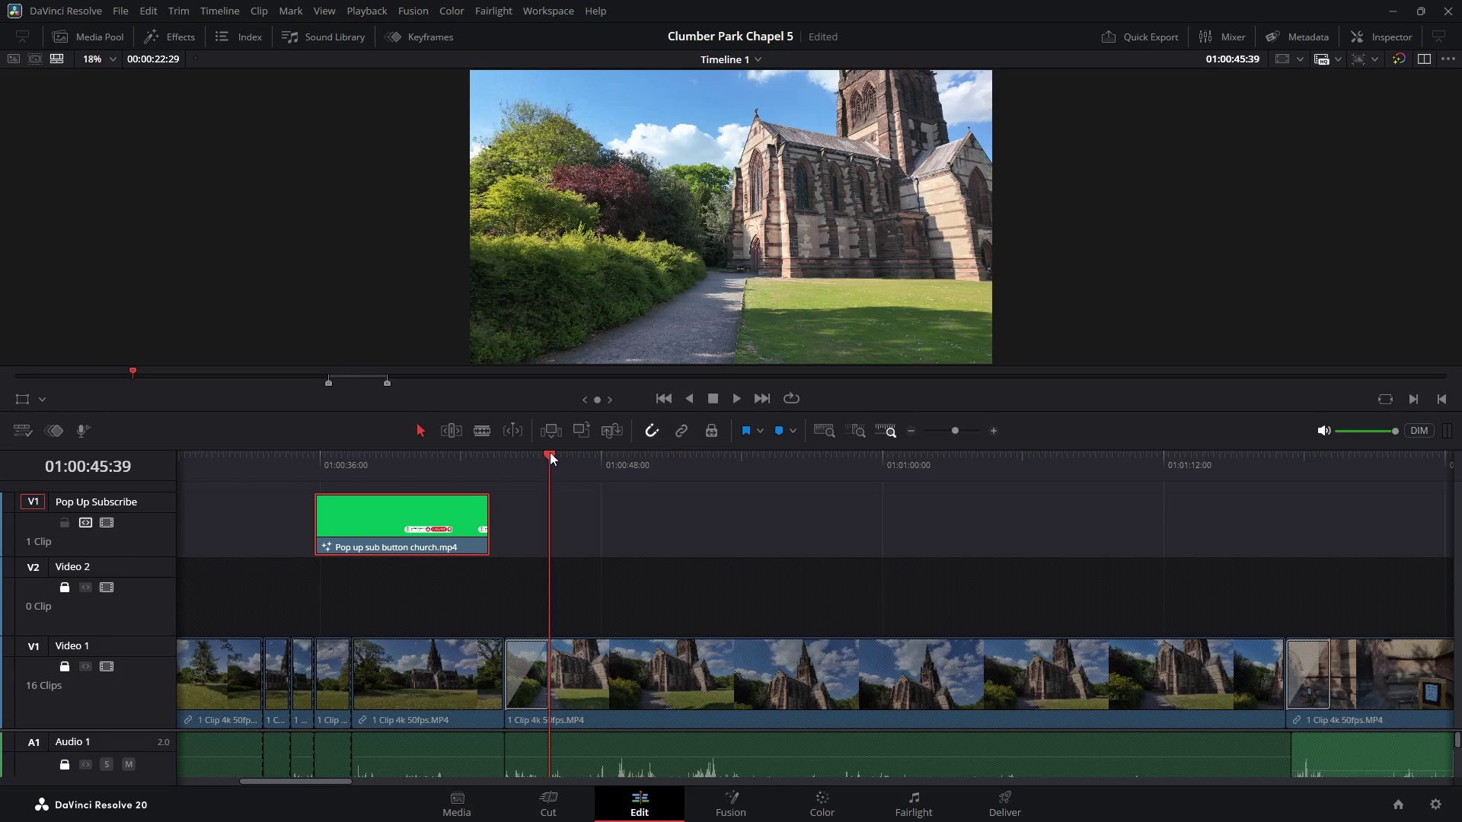
left_click_drag(550, 452, 280, 482)
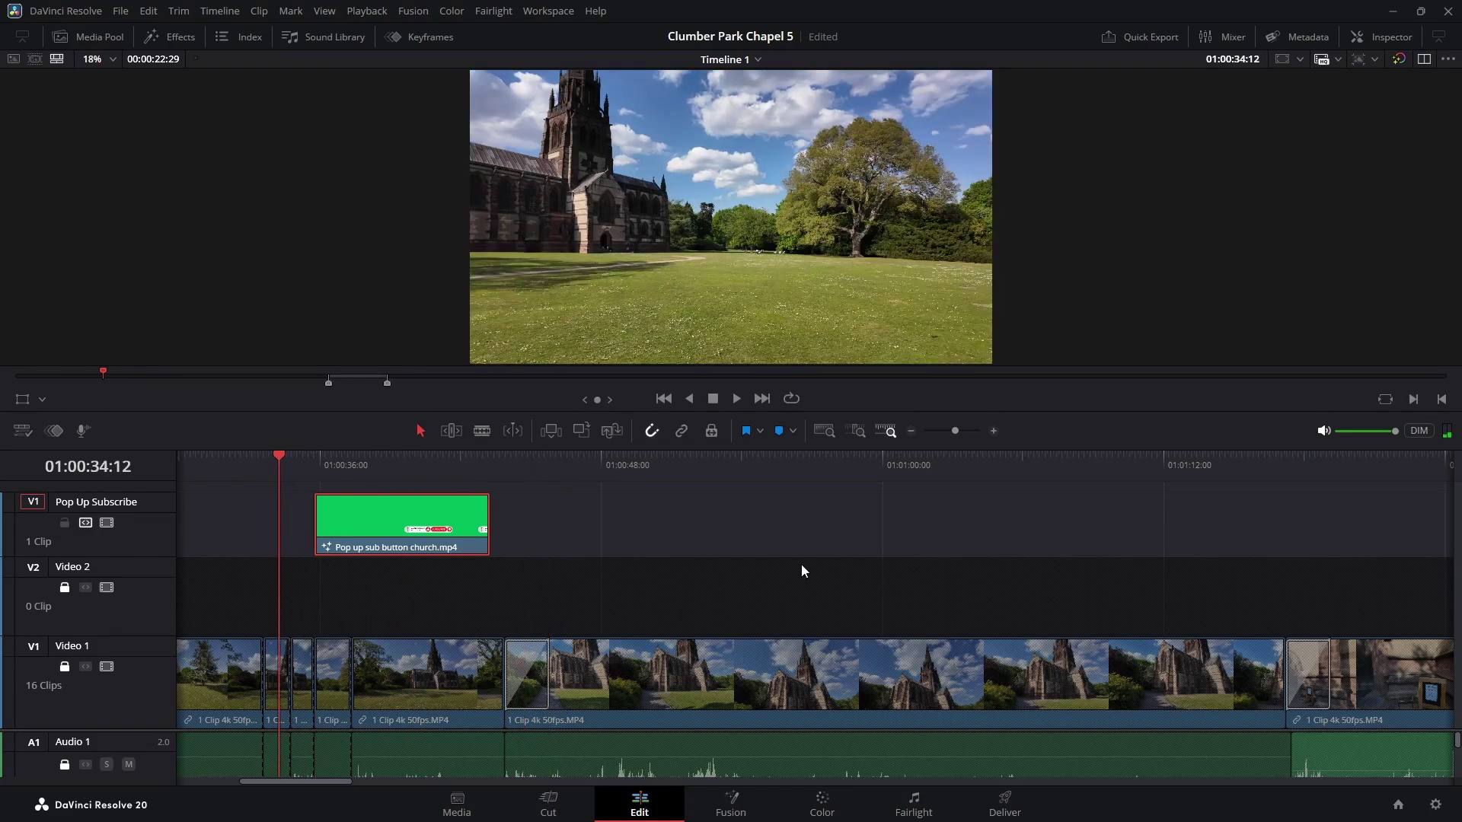
left_click(736, 398)
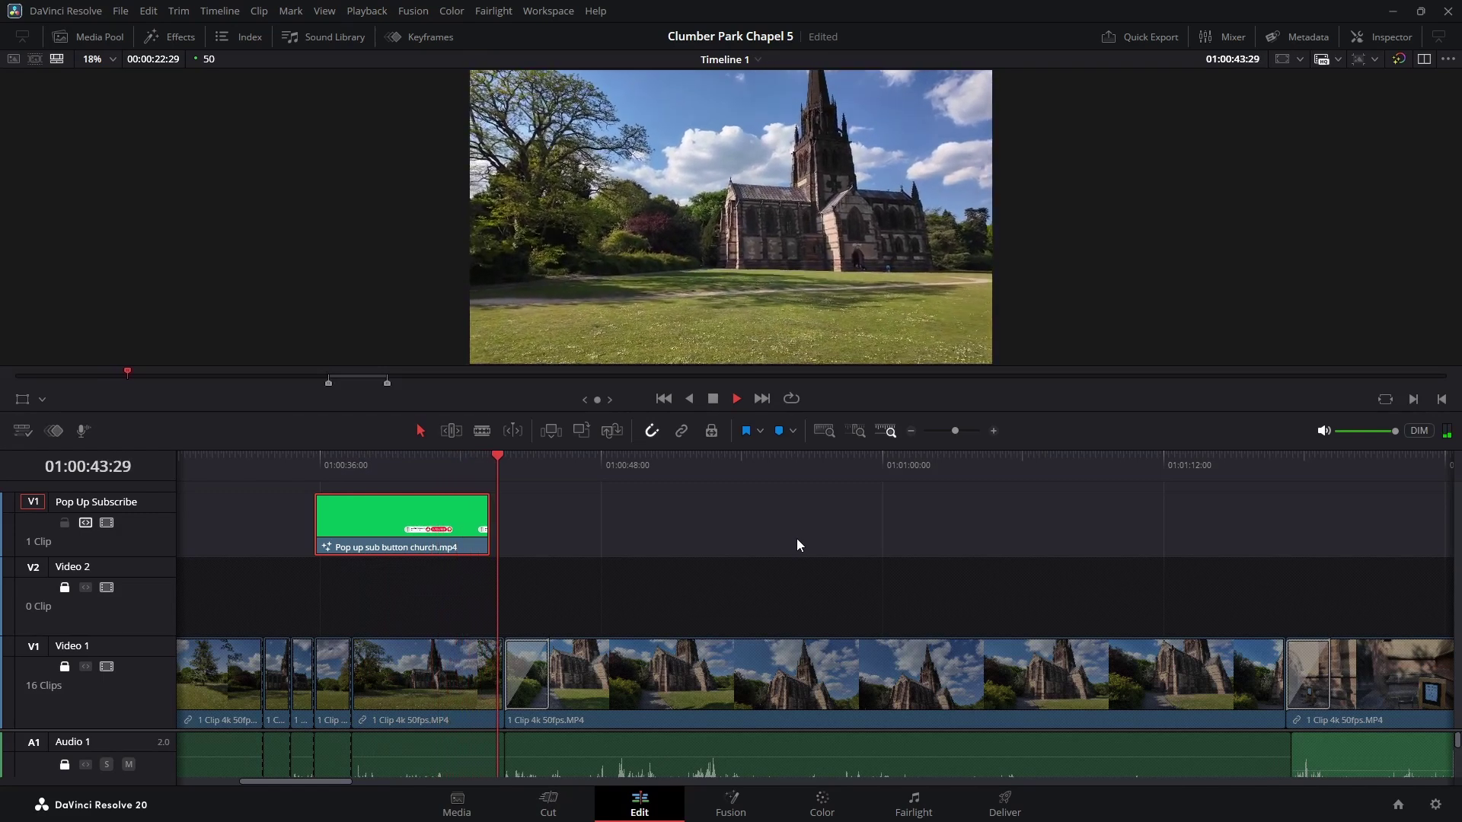
left_click(712, 399)
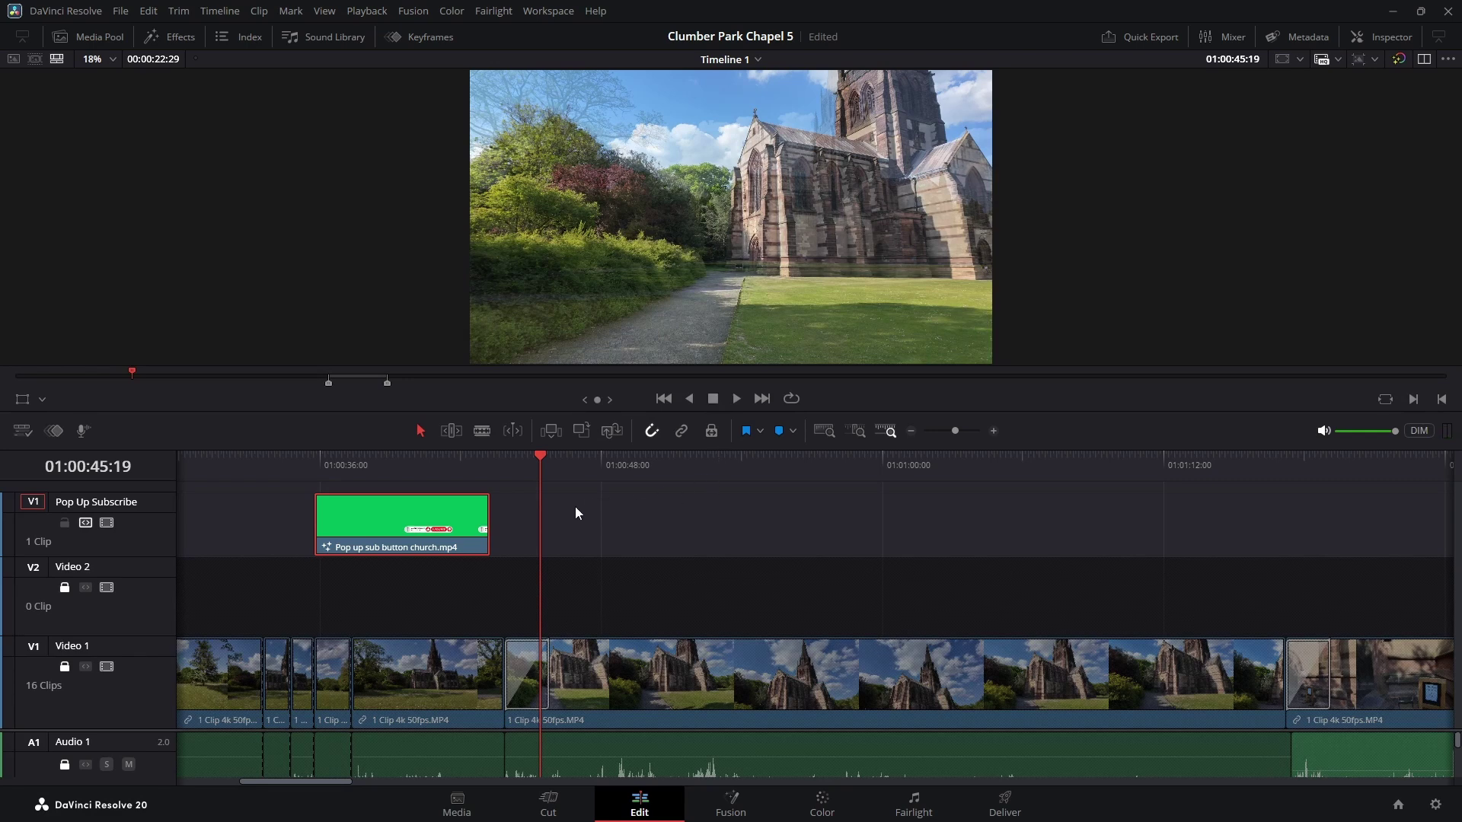
- Paste a second copy of the pop-up clip at 01:01:08:30 and play it back
right_click(417, 515)
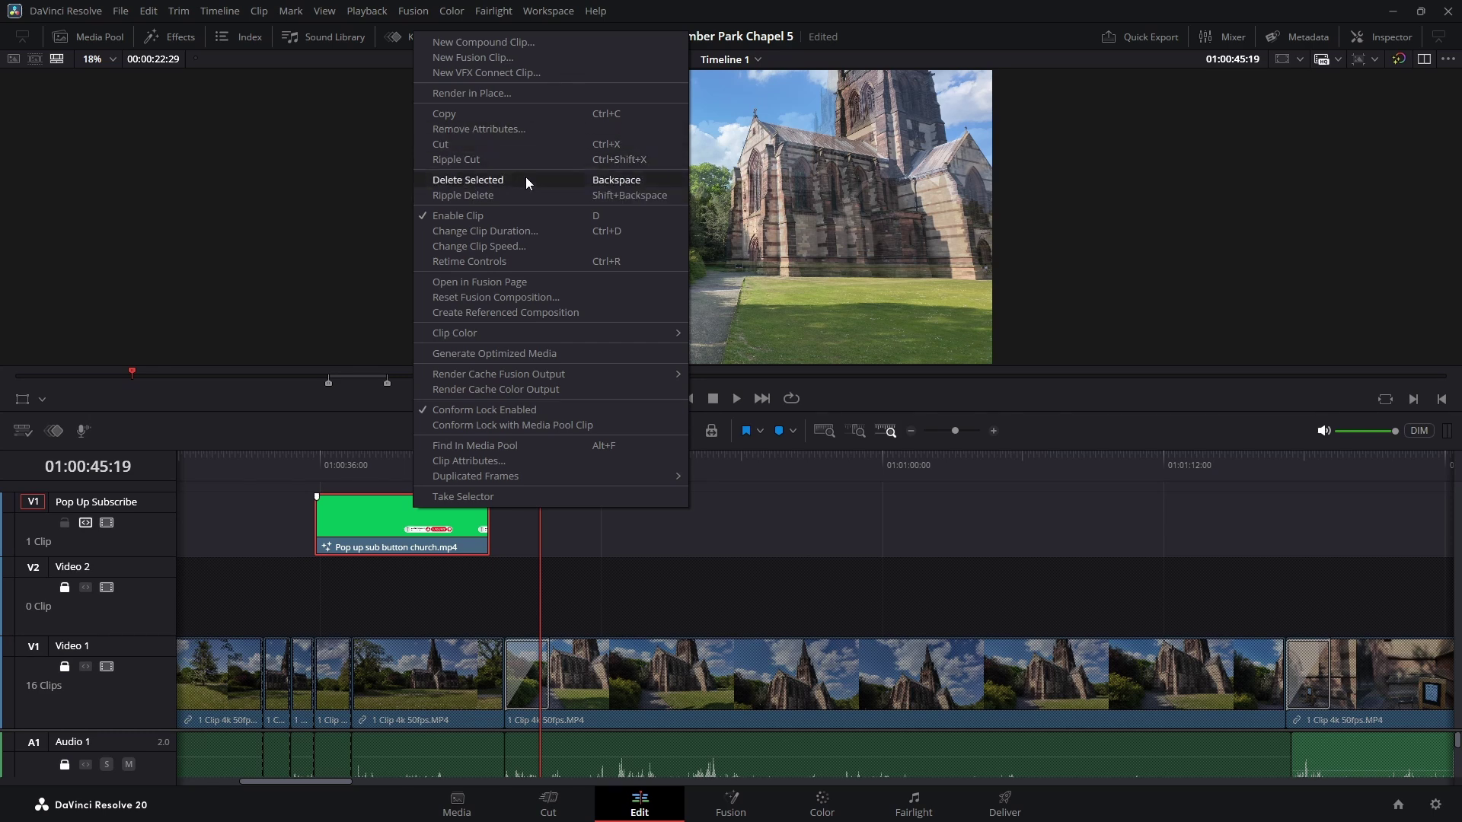
left_click(478, 114)
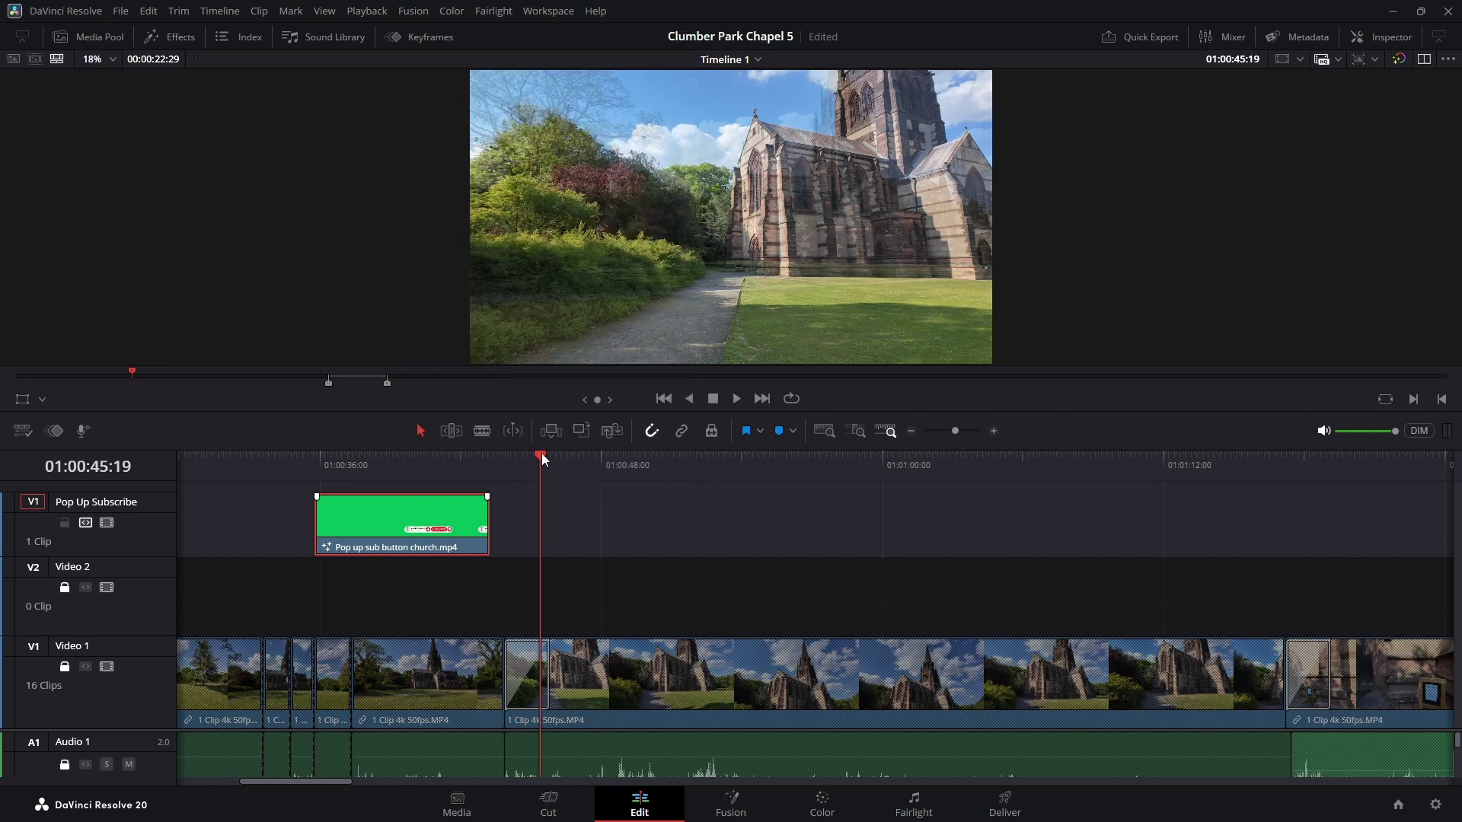
left_click_drag(541, 454, 1084, 505)
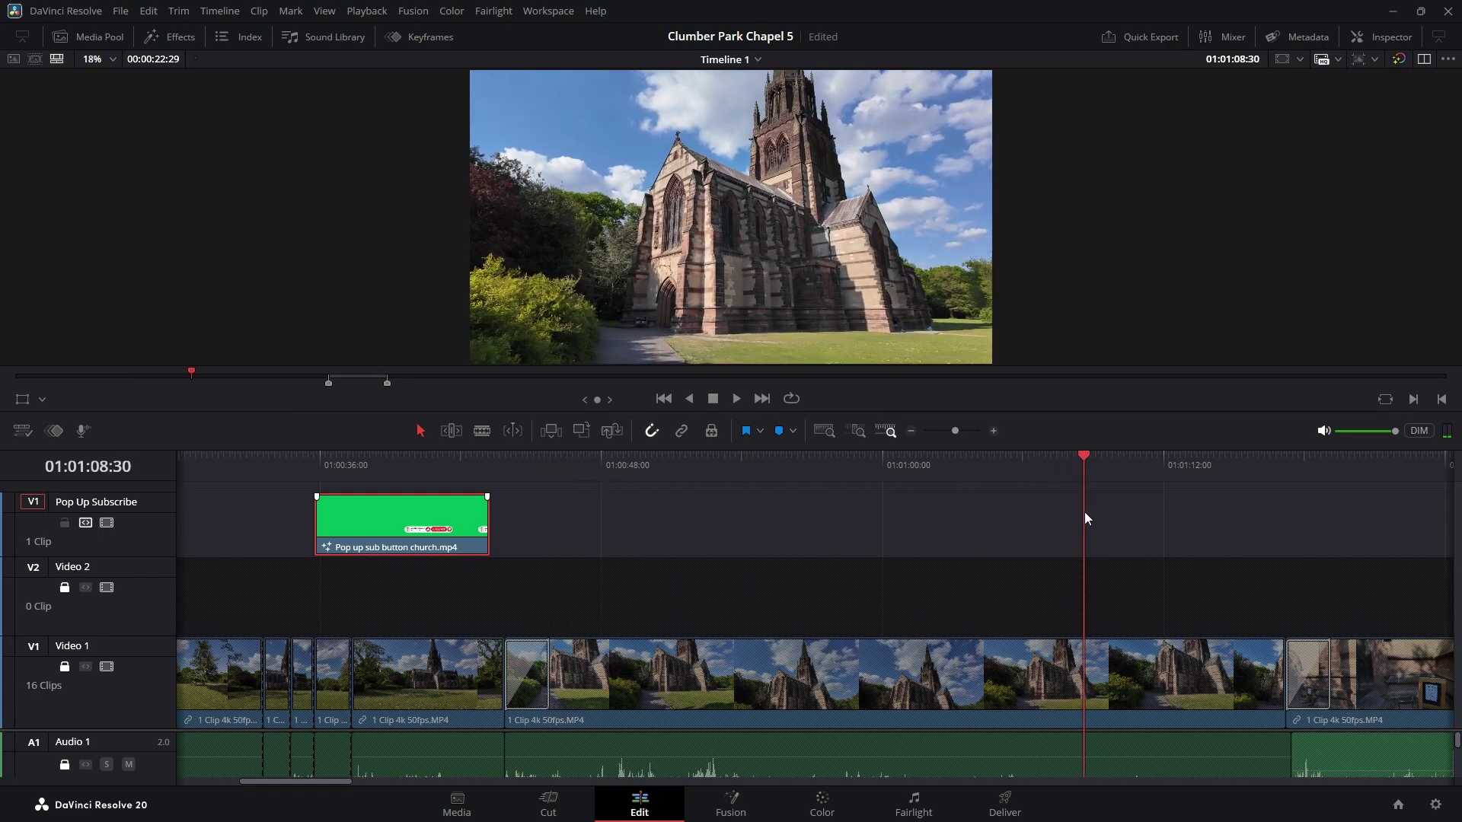
right_click(1090, 514)
left_click(1112, 522)
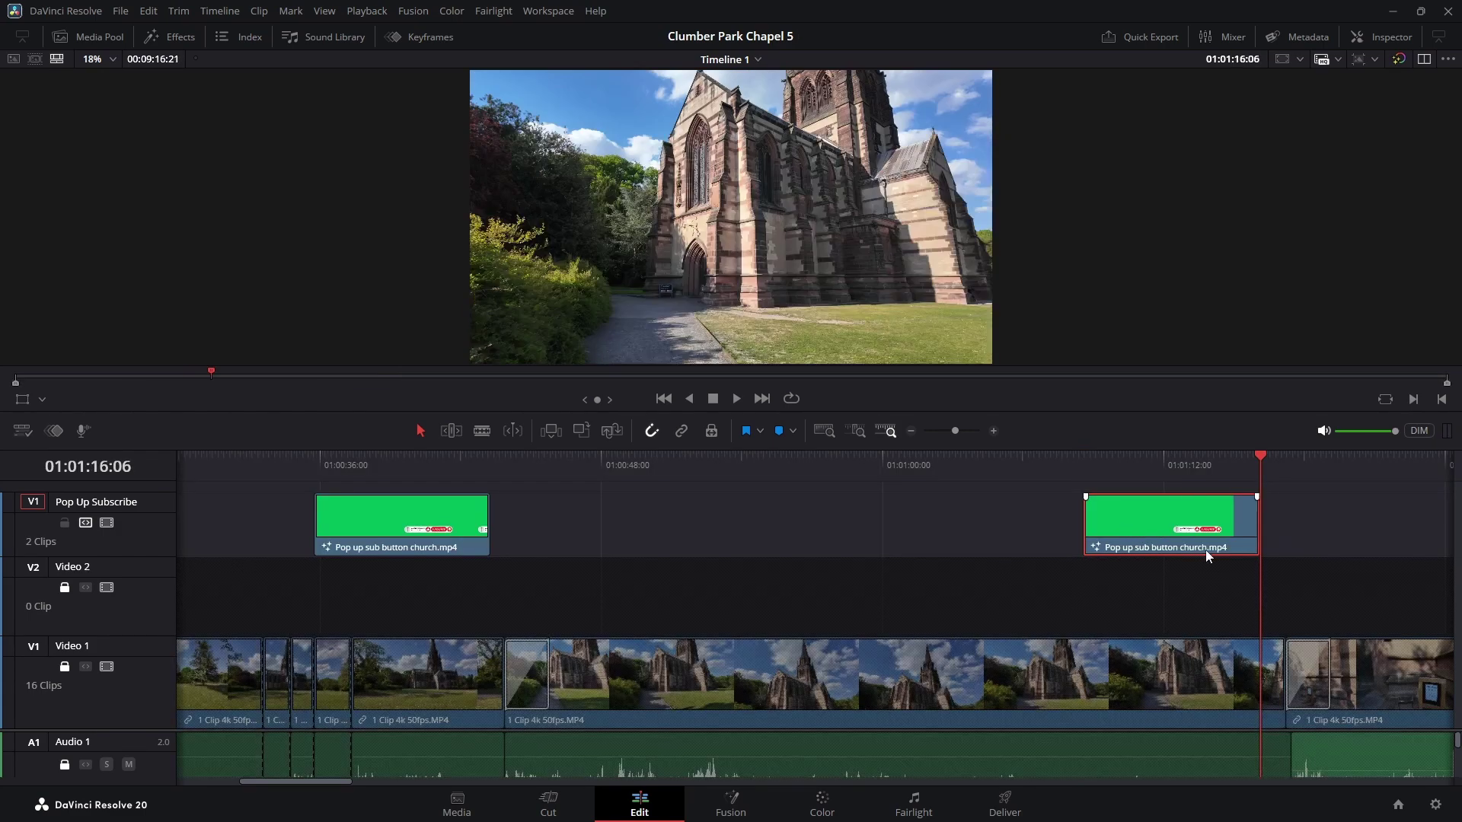
left_click_drag(1260, 457, 1041, 491)
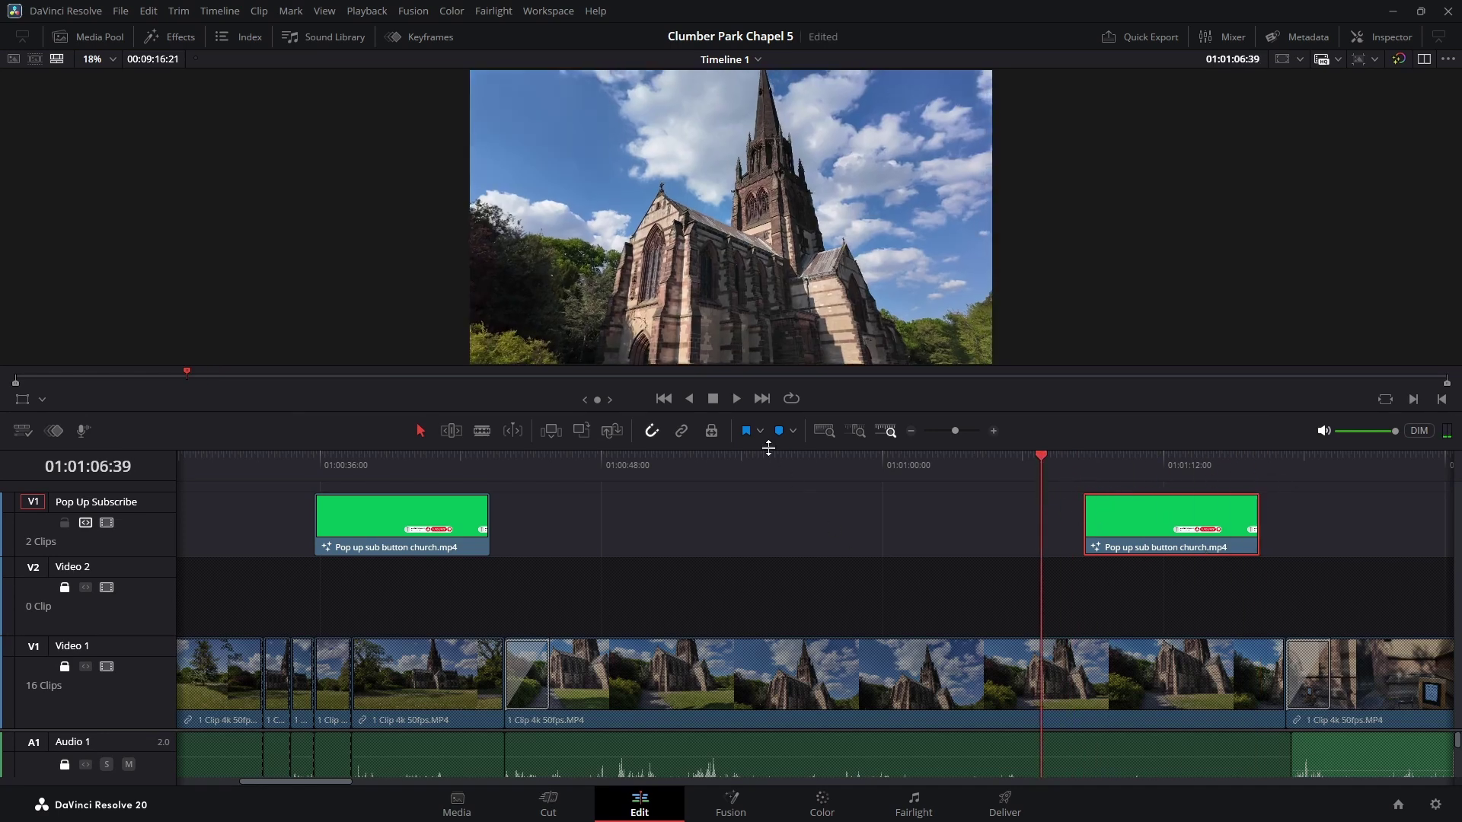
left_click(737, 399)
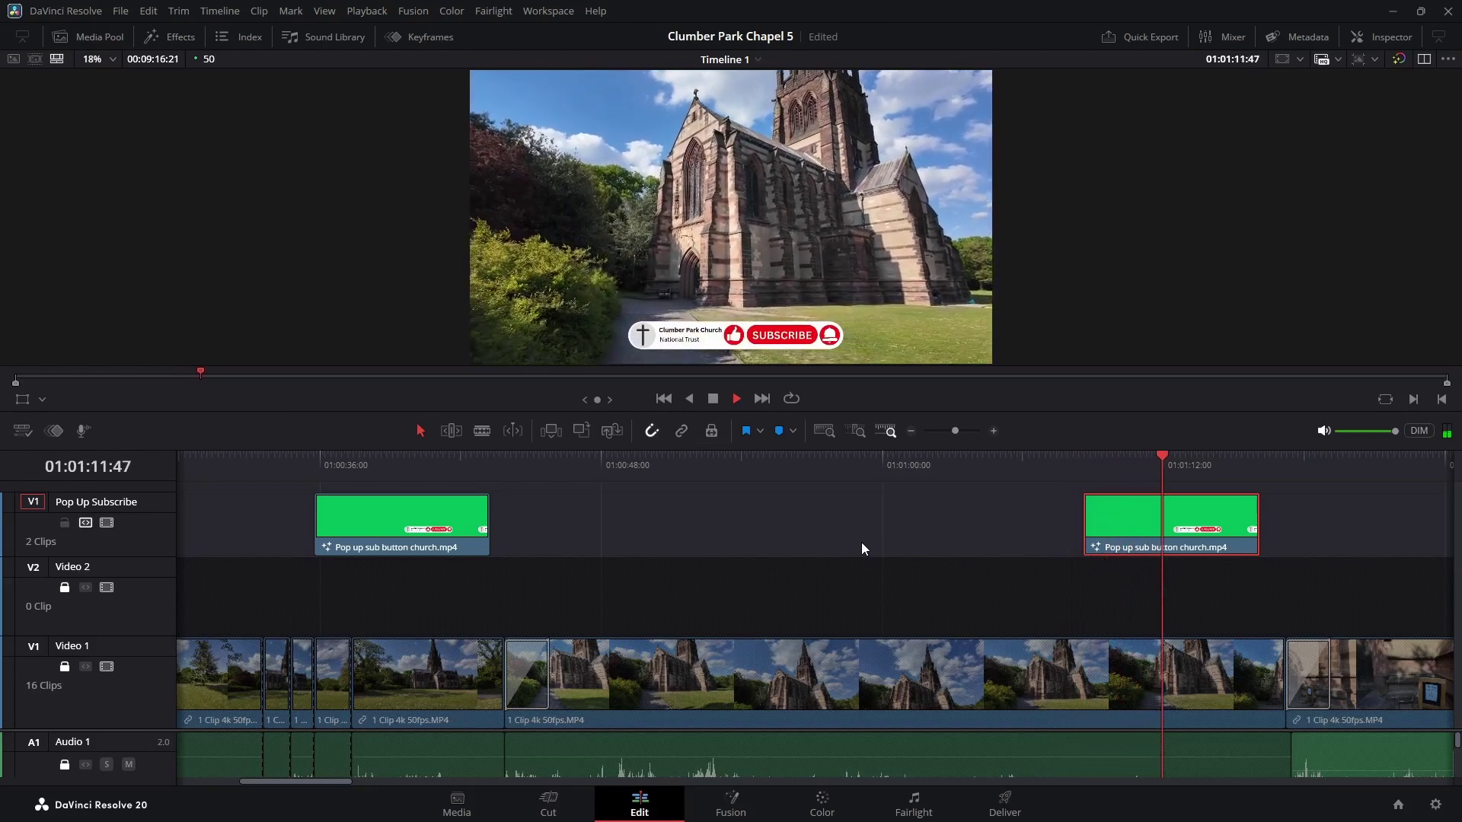
- Stop playback and slide the second pop-up clip to start just before 01:01:00:00
left_click(713, 399)
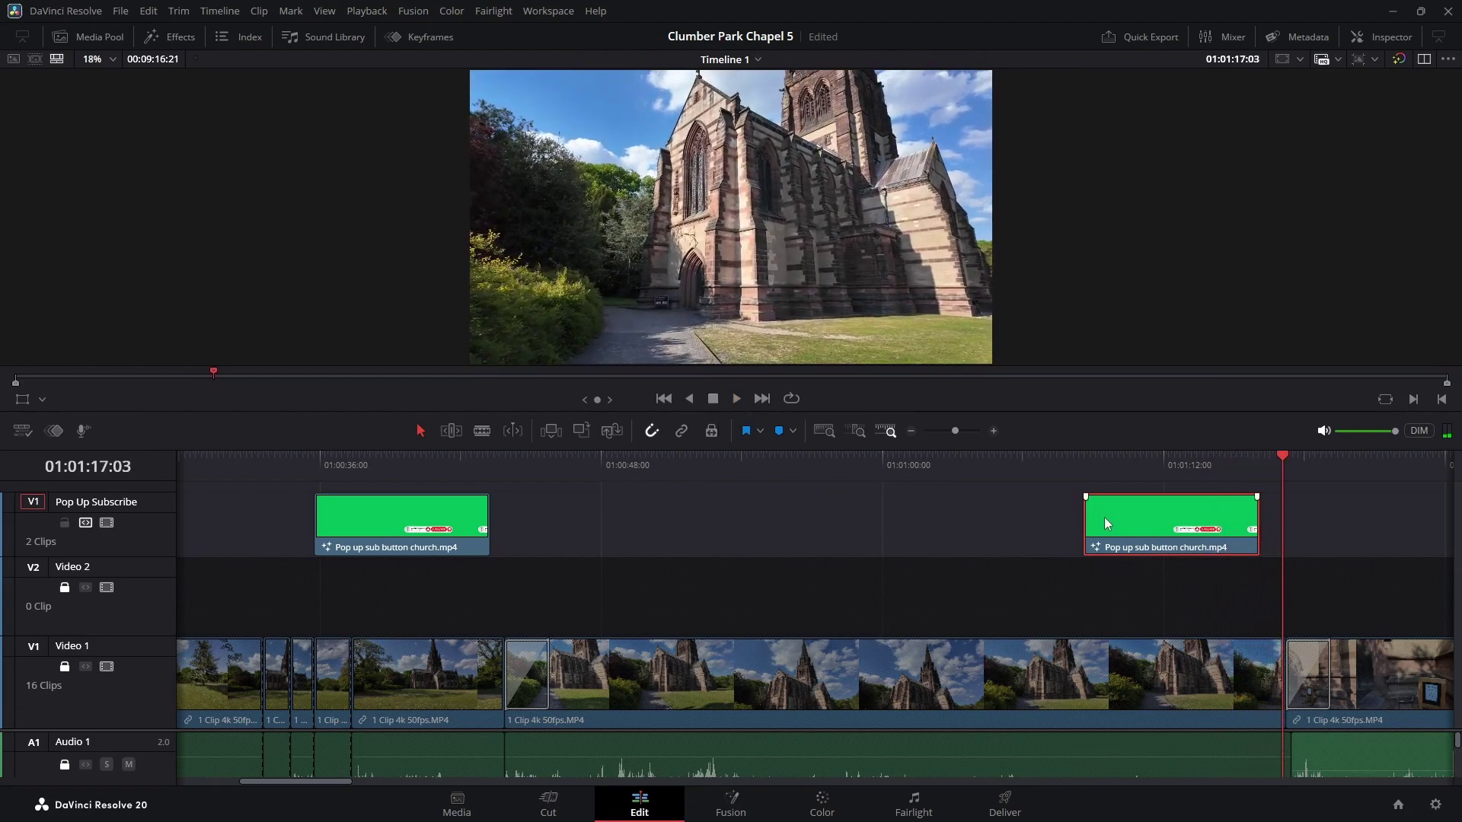
left_click_drag(1128, 528, 923, 554)
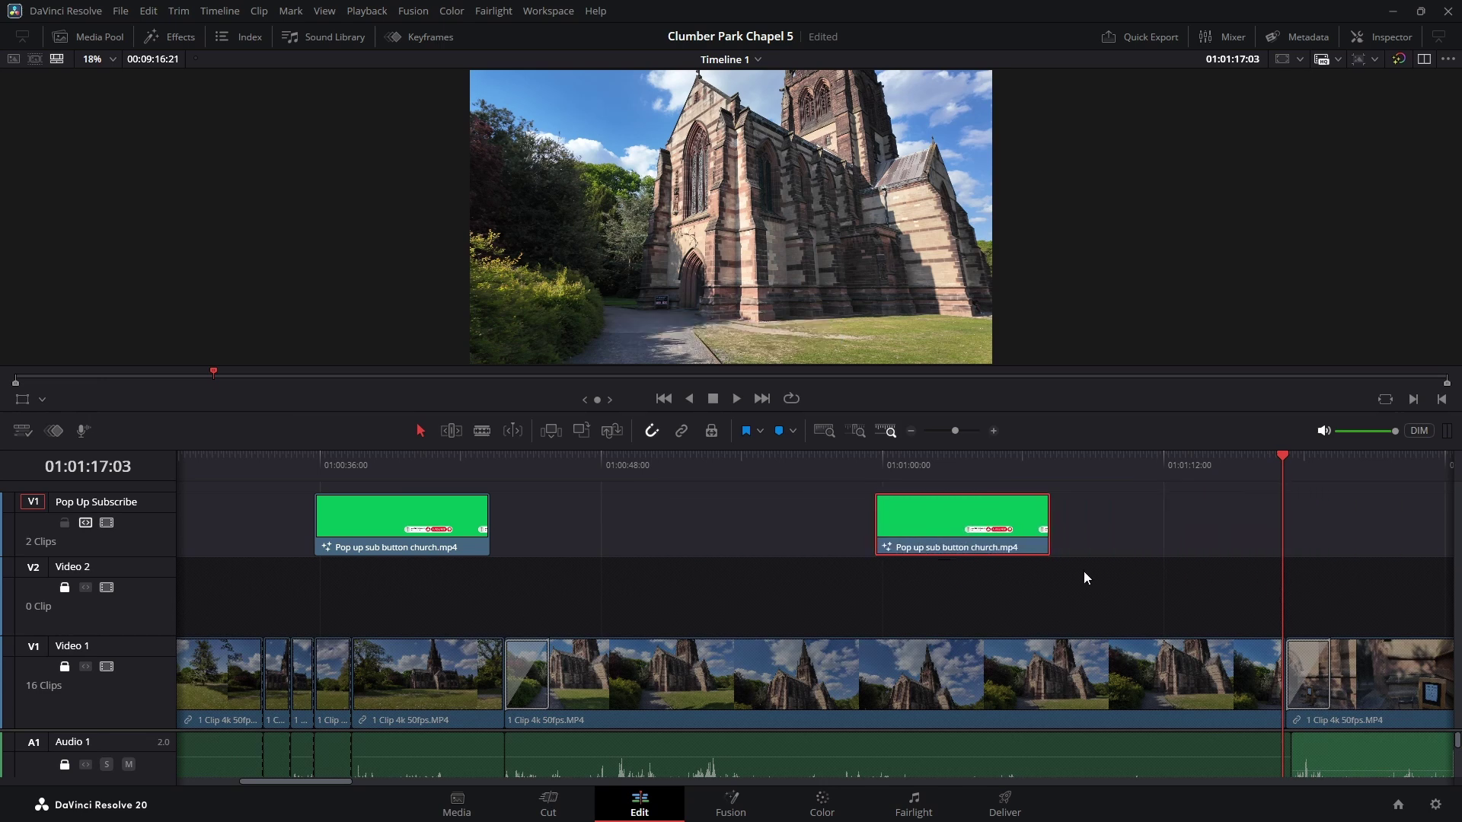